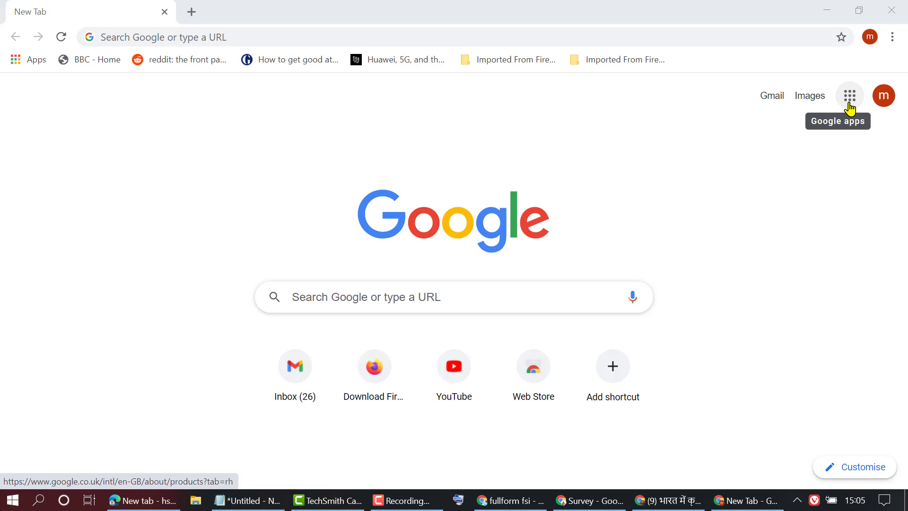
- Launch Google Classroom from the Google apps panel on Chrome's new tab page
click(850, 105)
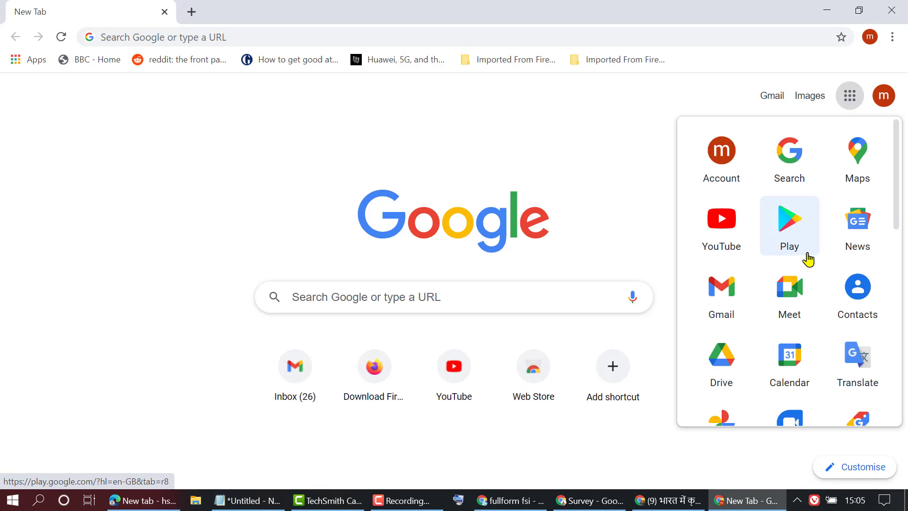
scroll(806, 258, down, 5)
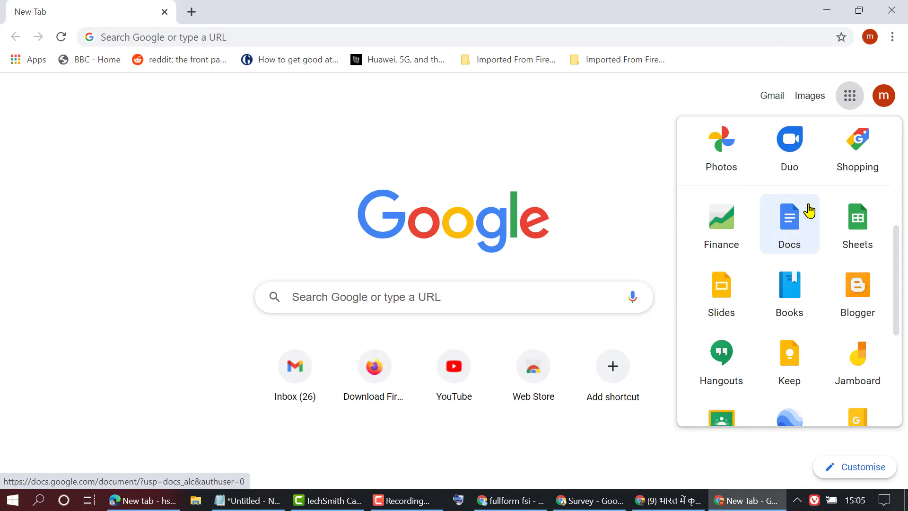
scroll(808, 210, down, 5)
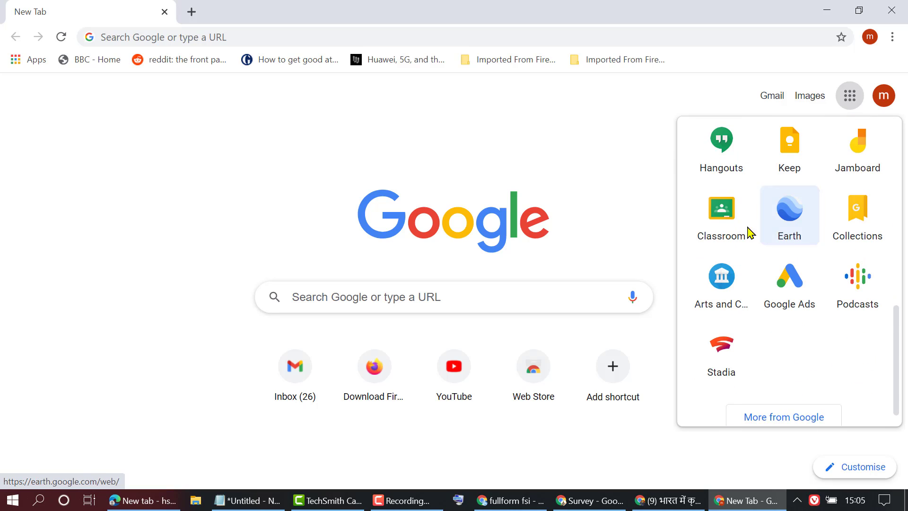
click(718, 226)
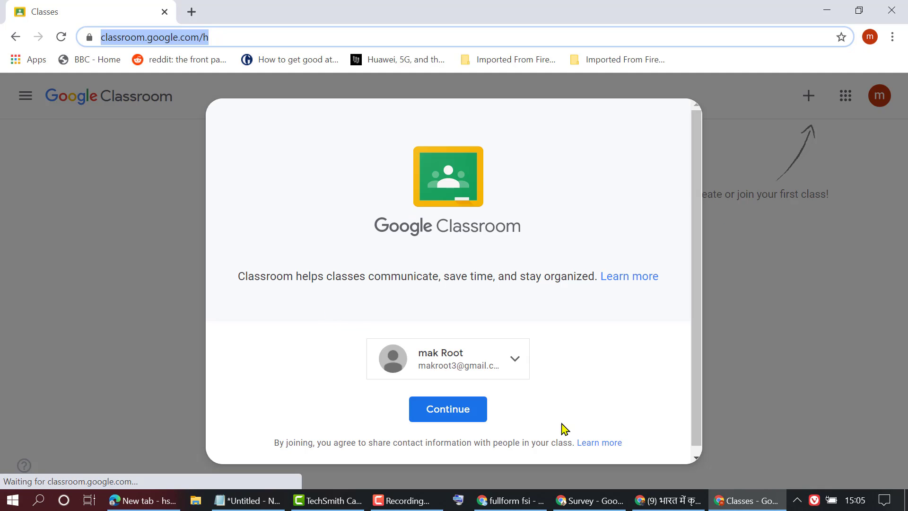
- Continue with the signed-in account, choose Create class, and acknowledge the school-use notice
click(449, 410)
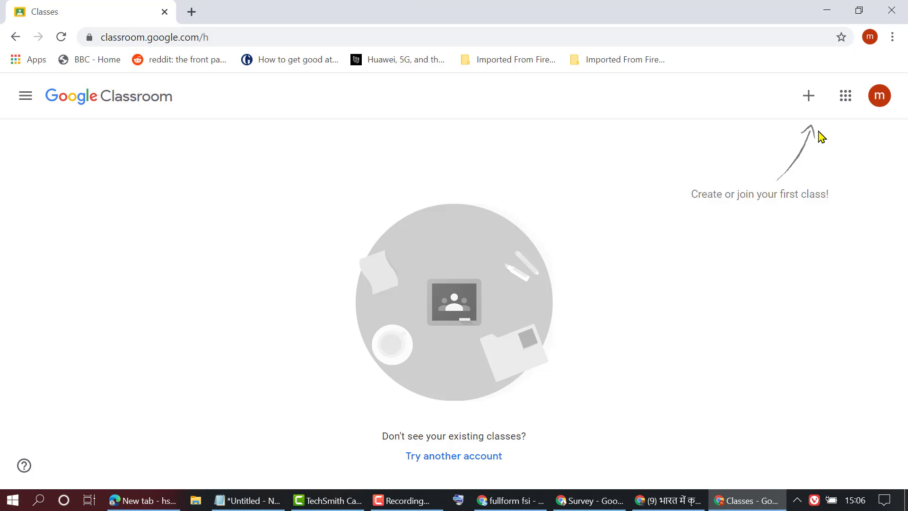
click(809, 96)
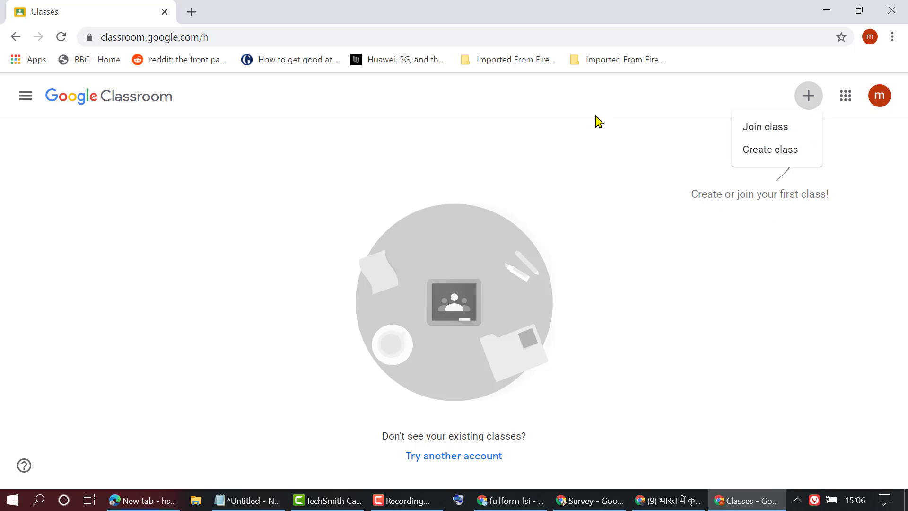
click(757, 156)
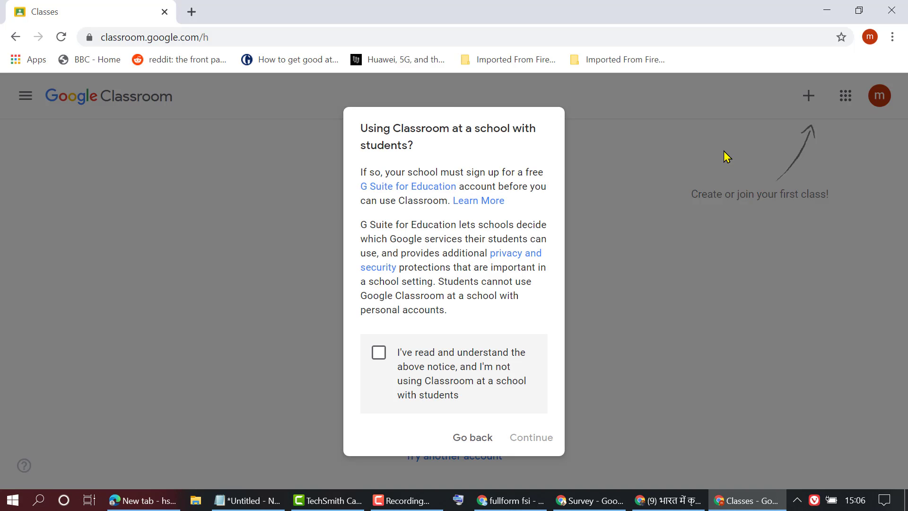
click(379, 355)
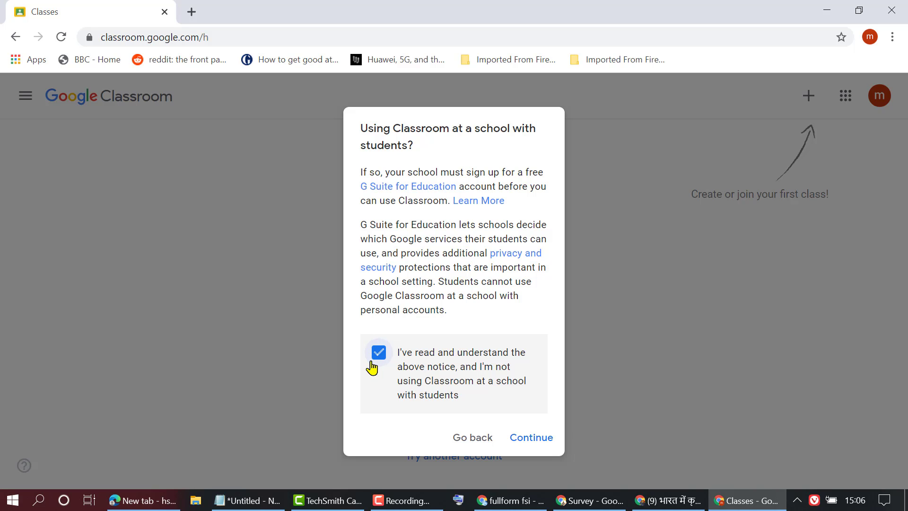
click(532, 438)
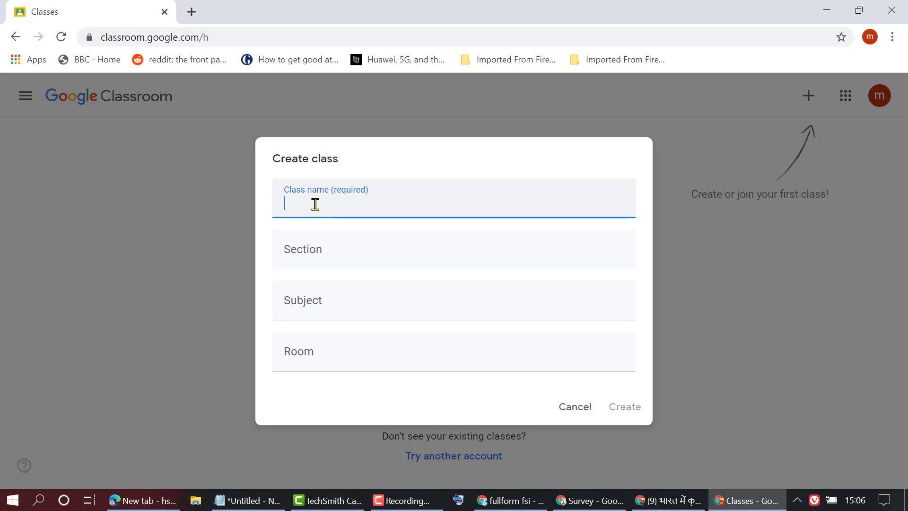
- Enter class name test, section a, subject Business Studies, room c, and create the class
text(test)
click(330, 256)
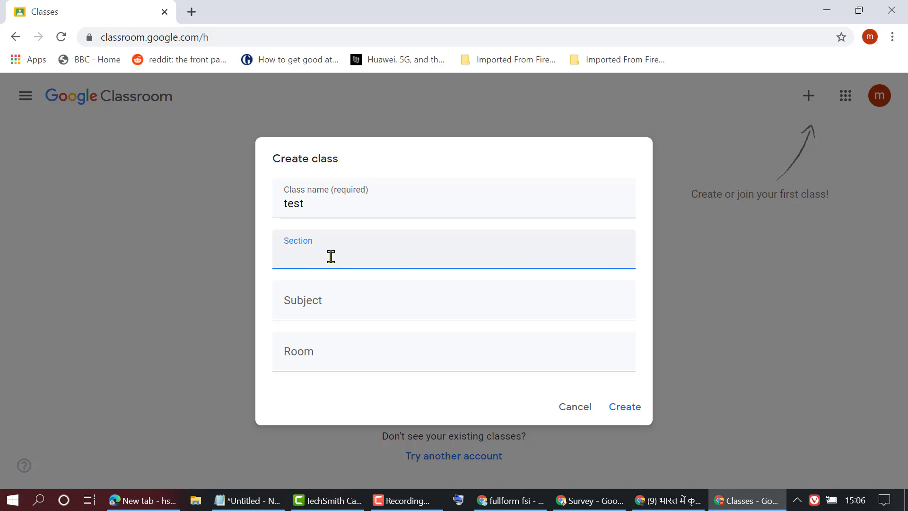
click(327, 308)
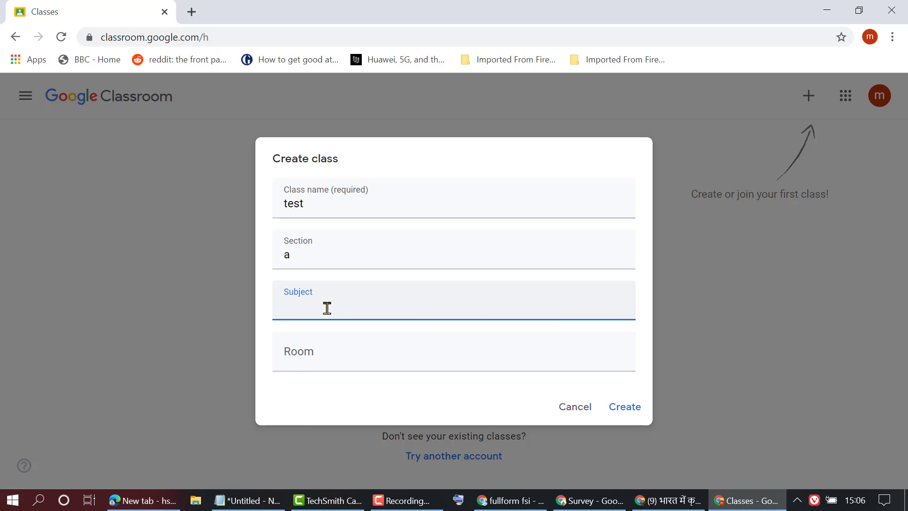
text(b)
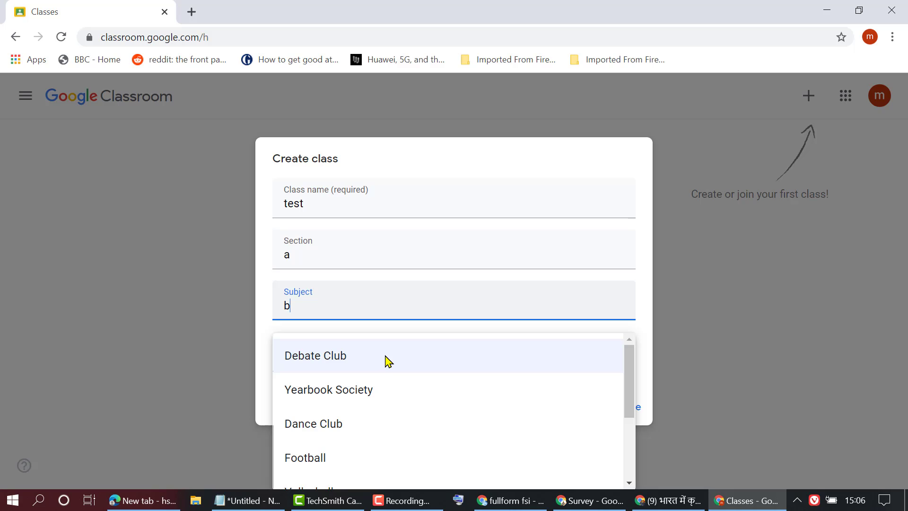
scroll(391, 399, down, 3)
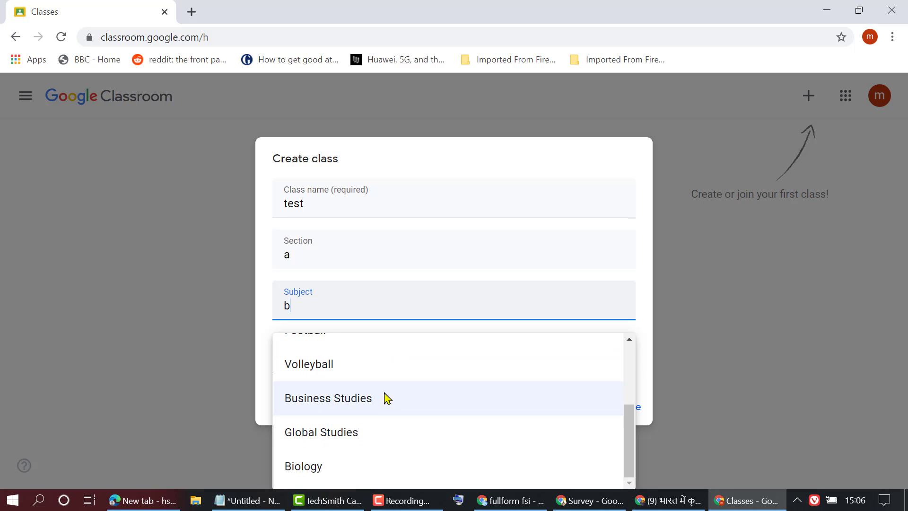
click(373, 400)
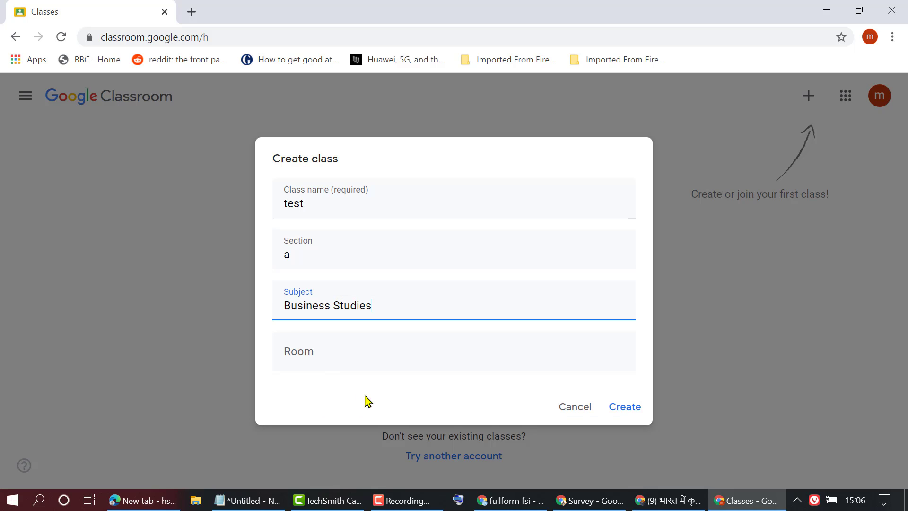
click(318, 350)
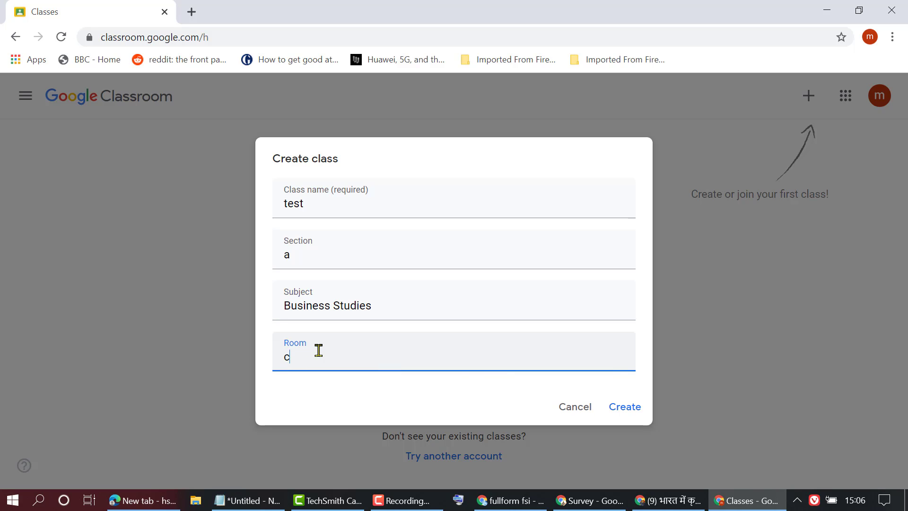
click(626, 404)
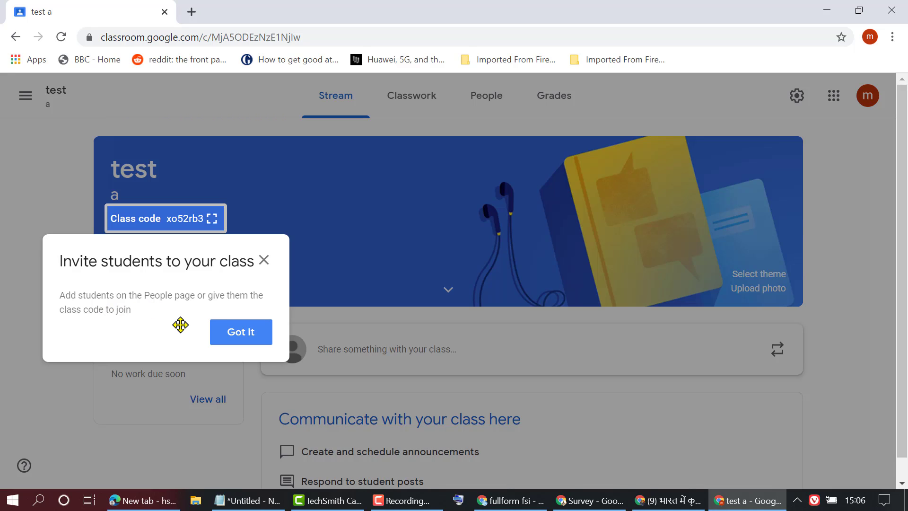
- Dismiss the invite tip and browse the theme gallery's English & History, Math & Science, Arts and Sports categories
click(235, 340)
scroll(421, 293, down, 1)
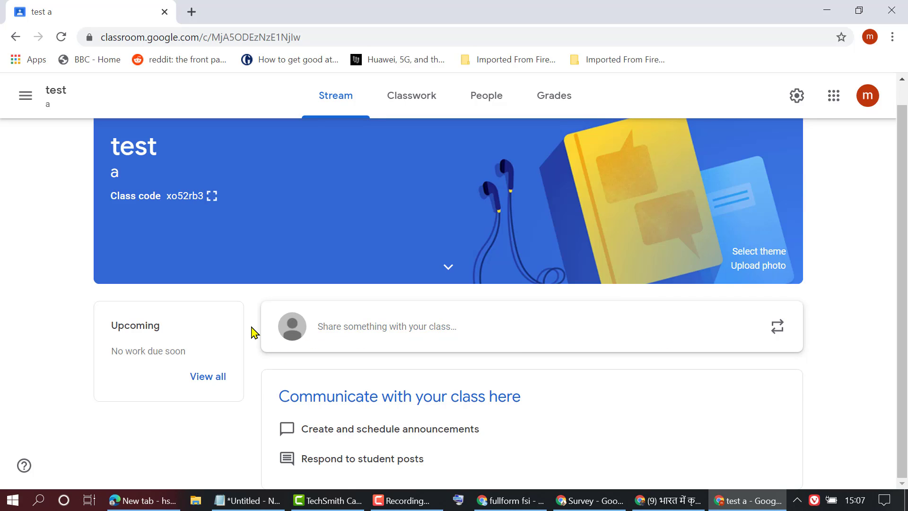
scroll(217, 298, up, 1)
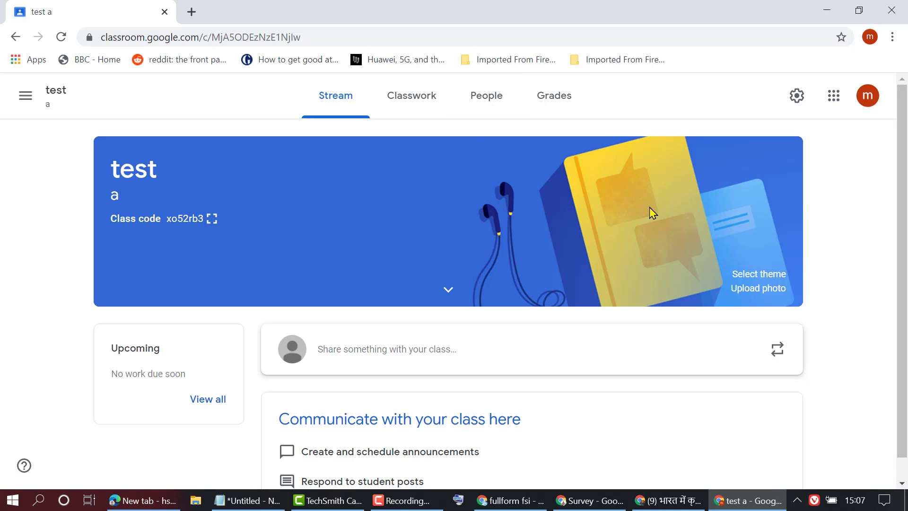
click(757, 278)
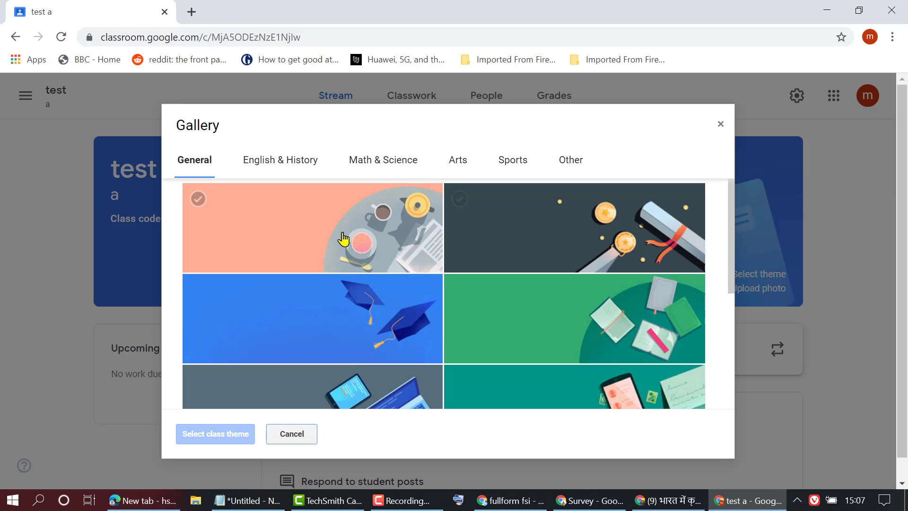
scroll(353, 284, down, 4)
scroll(353, 280, up, 4)
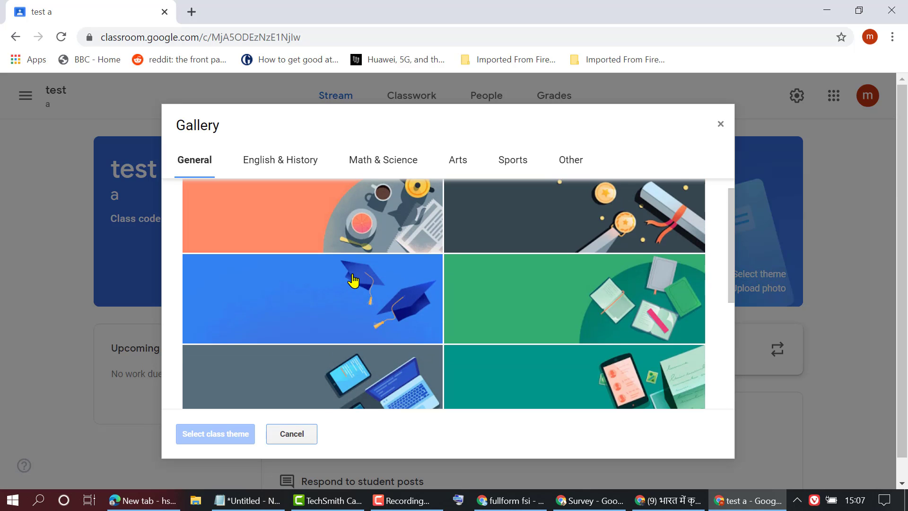
click(351, 280)
click(294, 184)
click(284, 161)
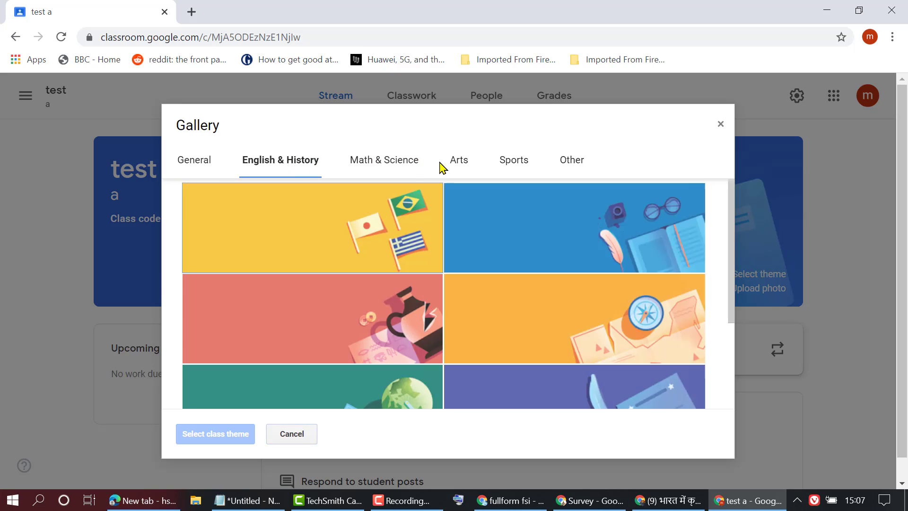
click(398, 161)
click(460, 163)
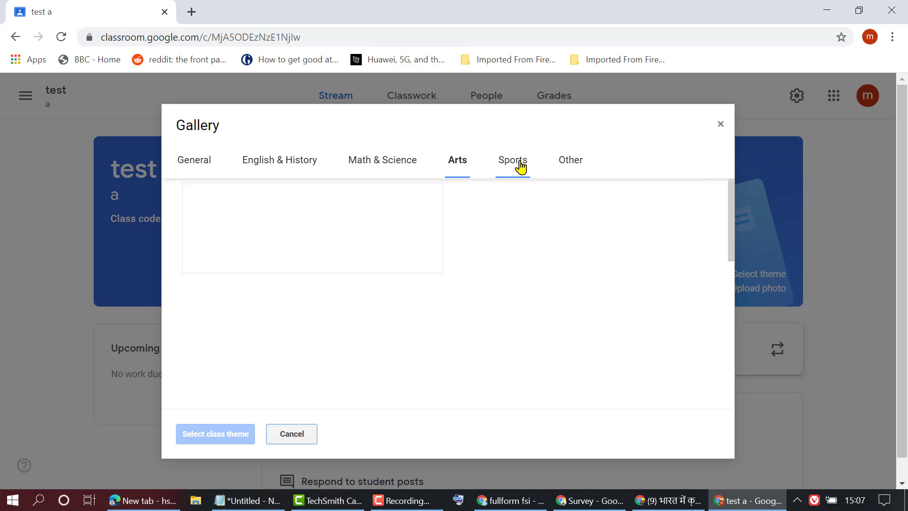
click(520, 165)
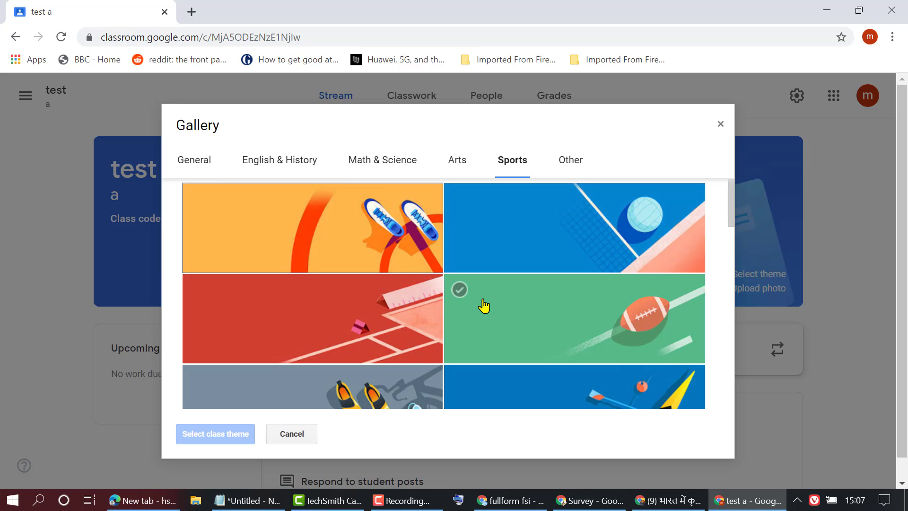
- Apply the teal English & History notebook-and-pen theme to the class banner
scroll(483, 306, down, 15)
scroll(483, 306, down, 5)
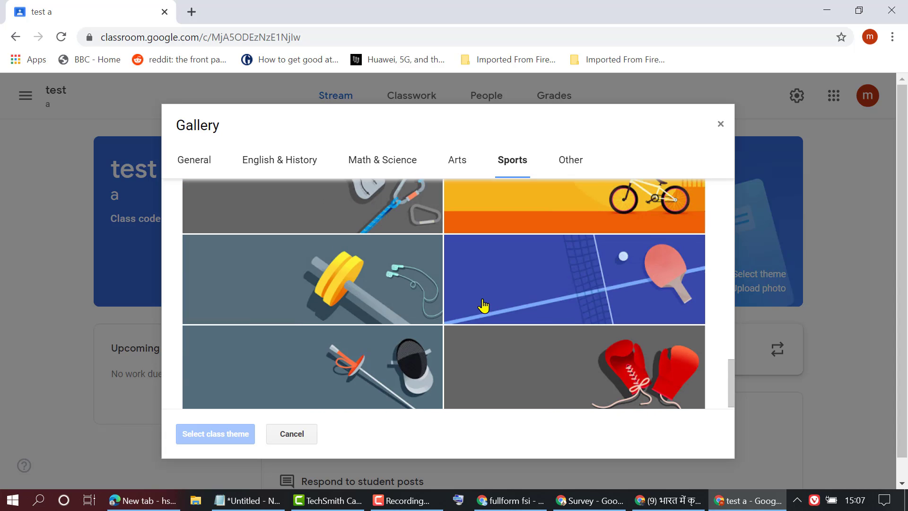
scroll(566, 305, down, 2)
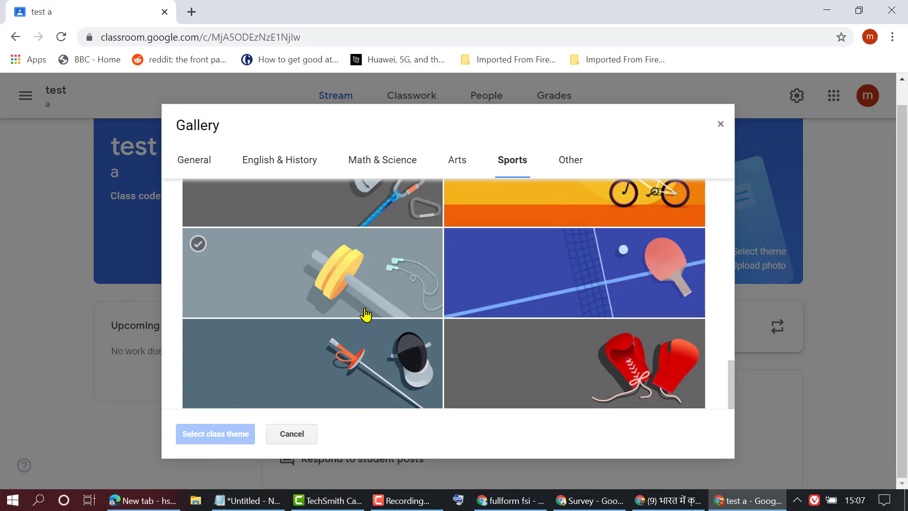
scroll(416, 307, up, 20)
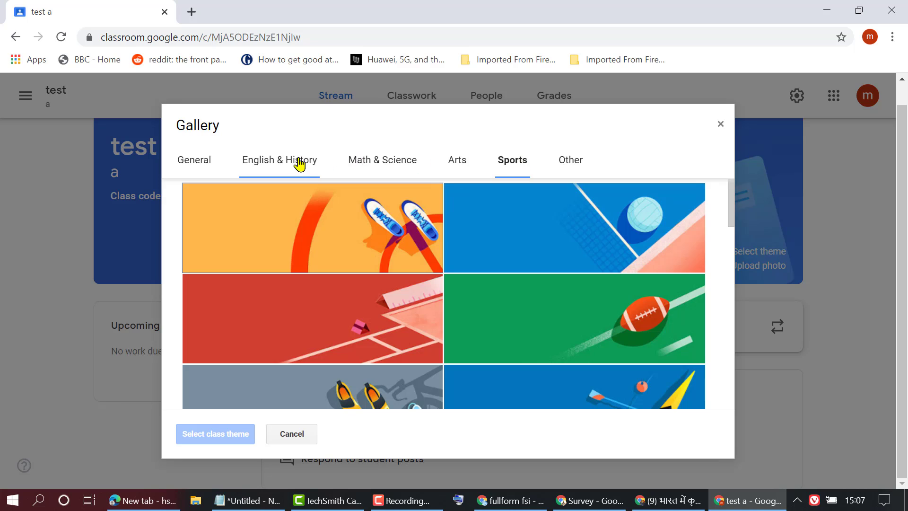
click(299, 163)
scroll(585, 263, down, 3)
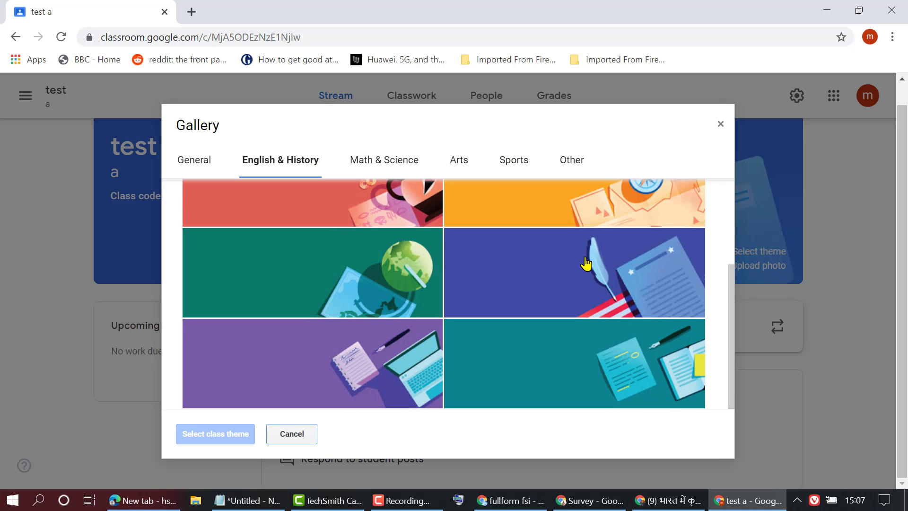
click(522, 354)
click(199, 429)
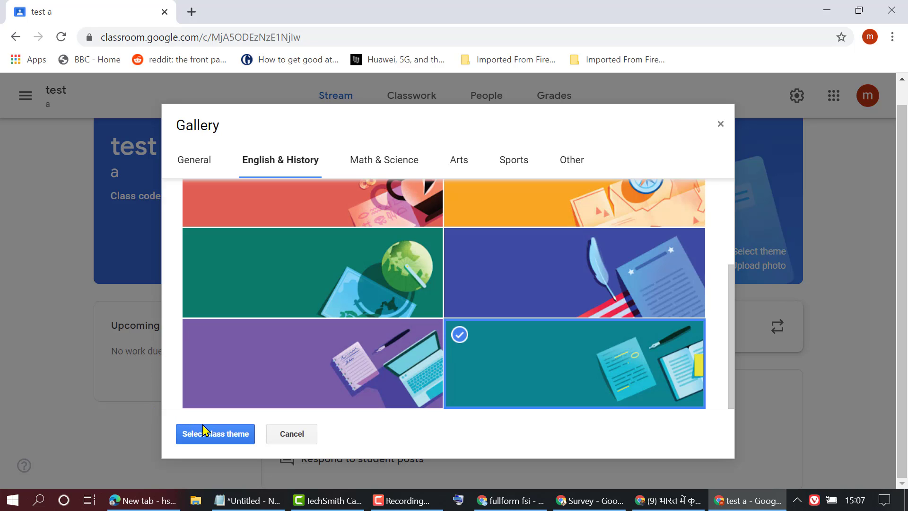
click(206, 437)
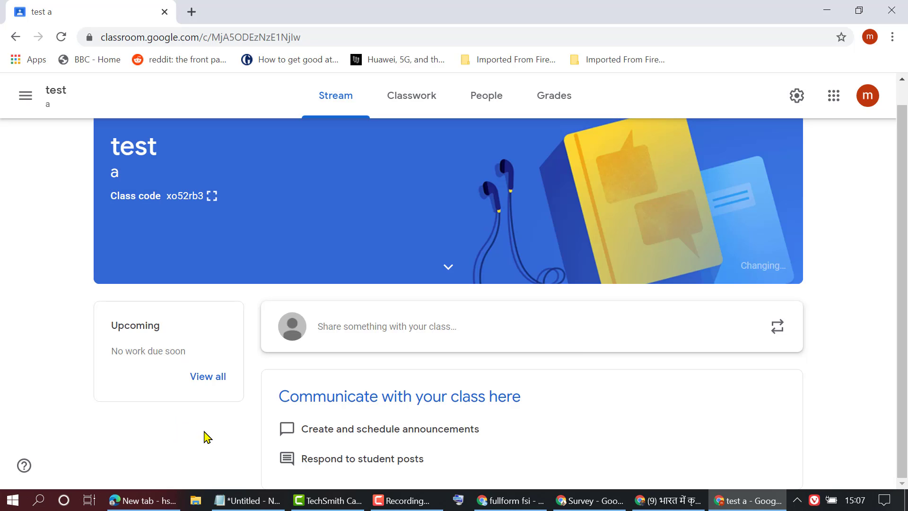
scroll(486, 331, up, 1)
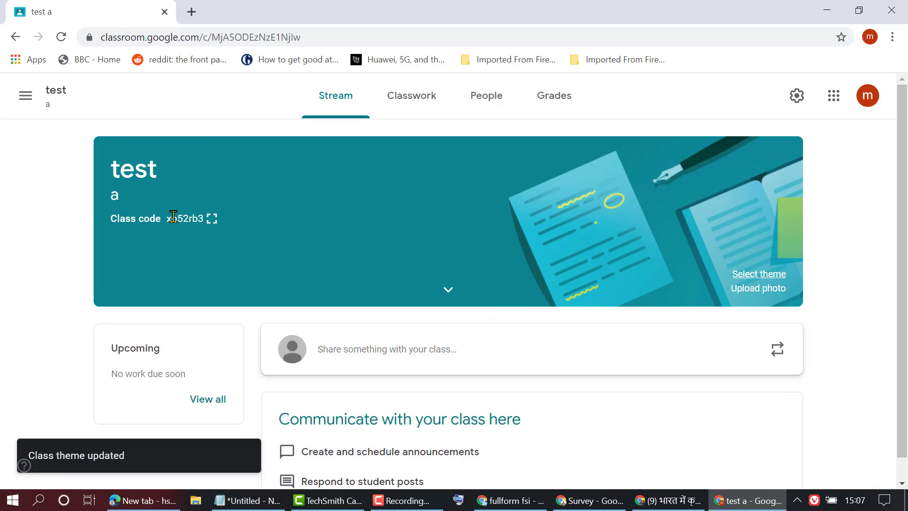
- Select the class code, start a class post, and dismiss the post scheduling tip
drag(169, 216, 203, 219)
scroll(522, 334, down, 1)
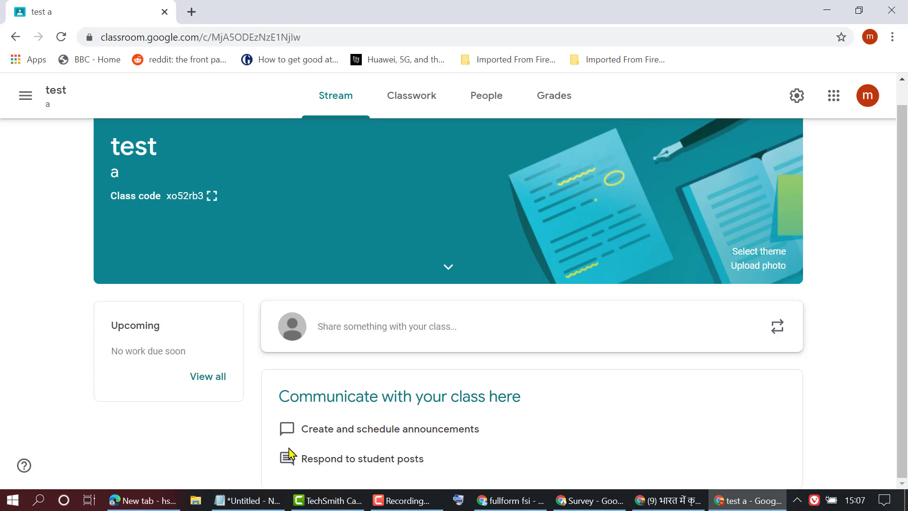
click(352, 336)
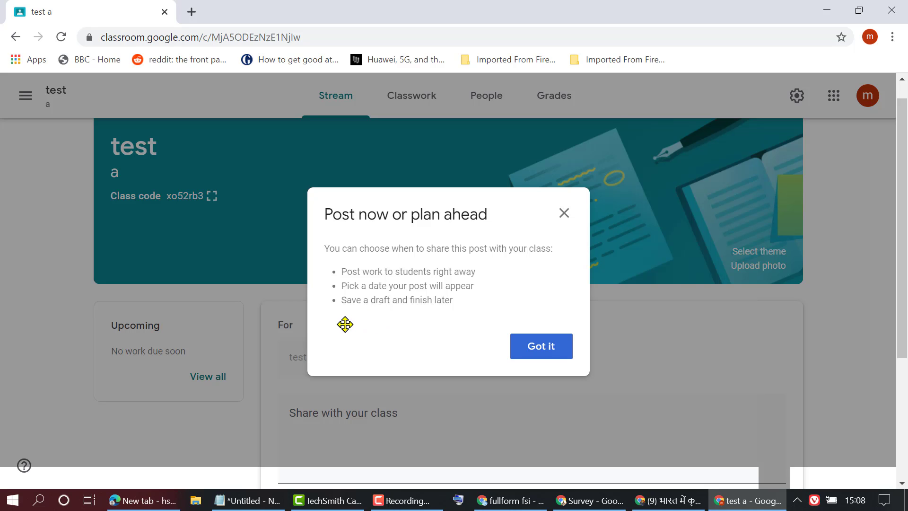
click(543, 350)
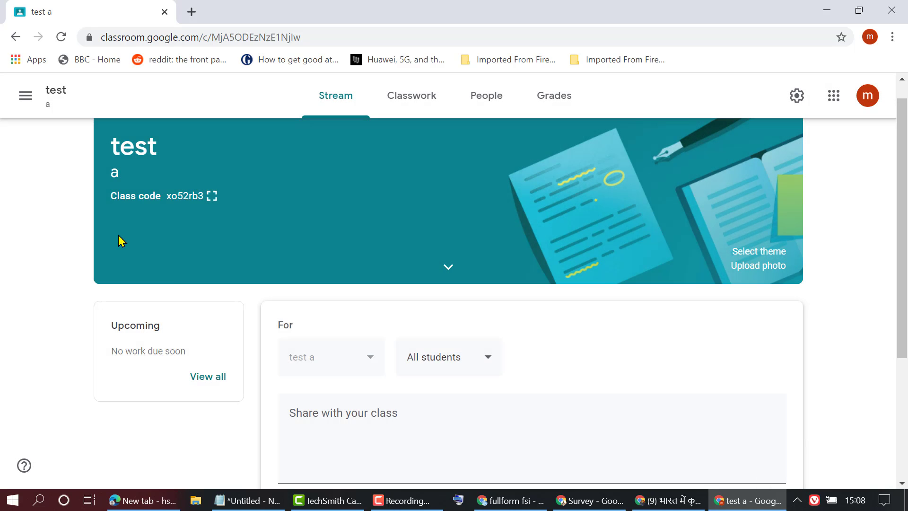
- Open and close the navigation drawer, then go to the empty Classwork page
click(25, 96)
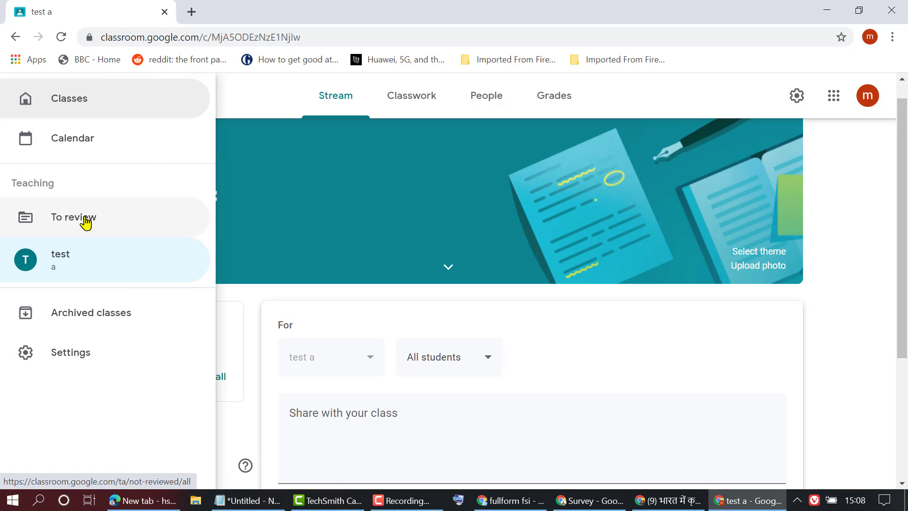
click(776, 348)
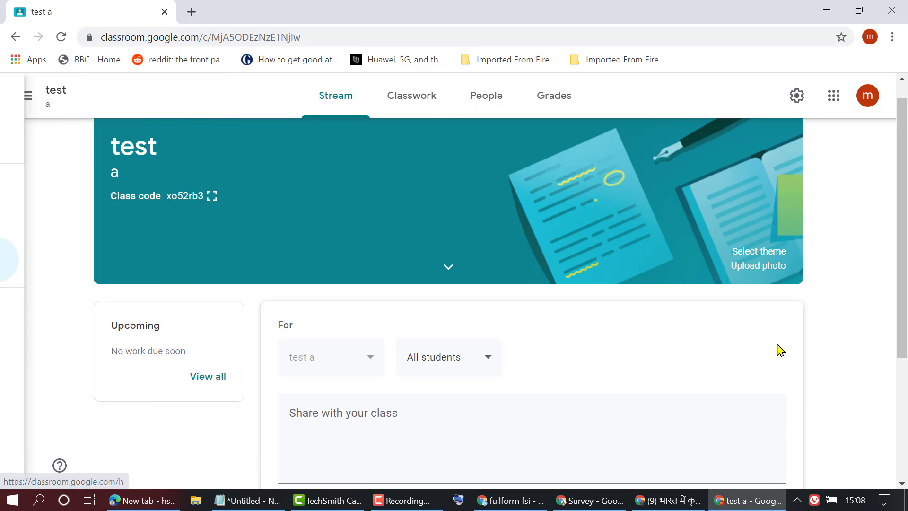
click(424, 105)
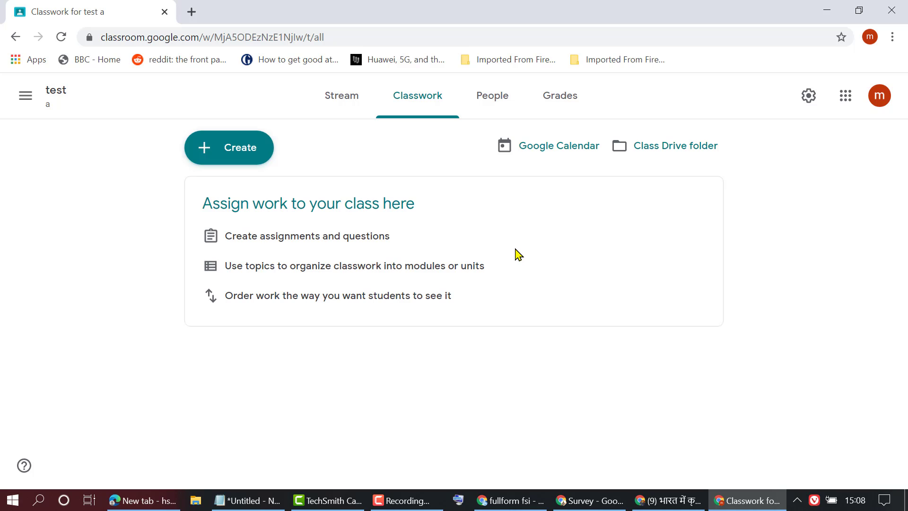
- From People, copy the invite link and invite the student's Gmail address to the class
click(489, 101)
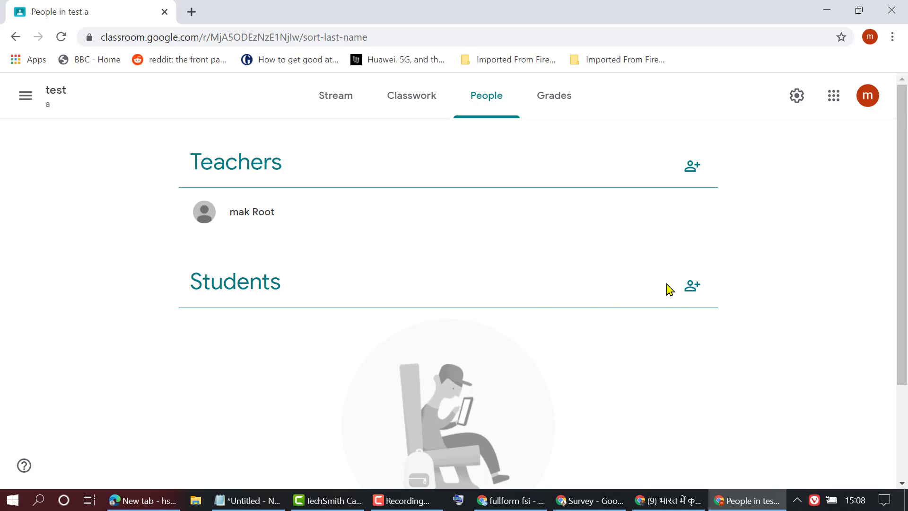
click(696, 293)
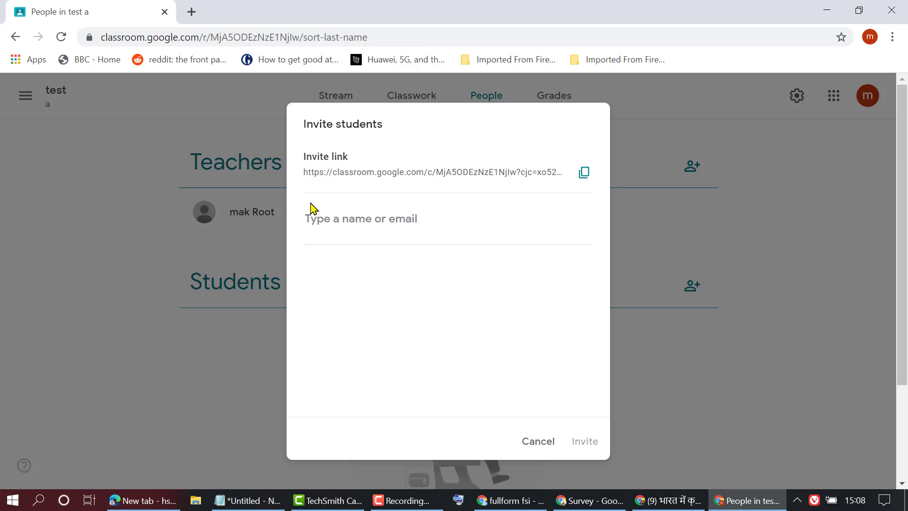
click(585, 173)
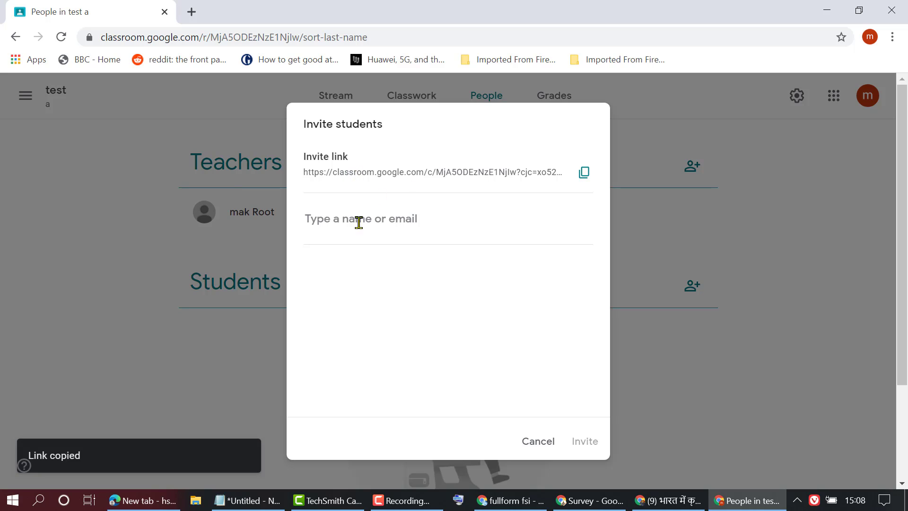
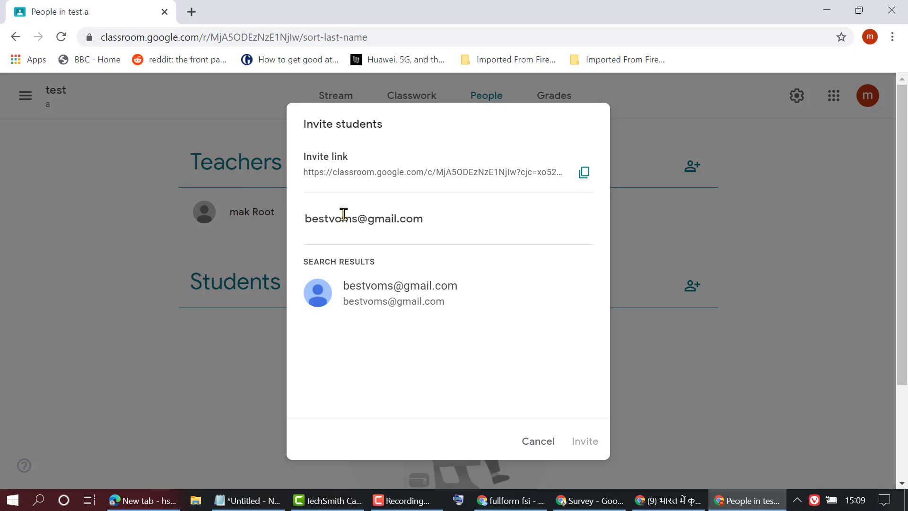
click(389, 302)
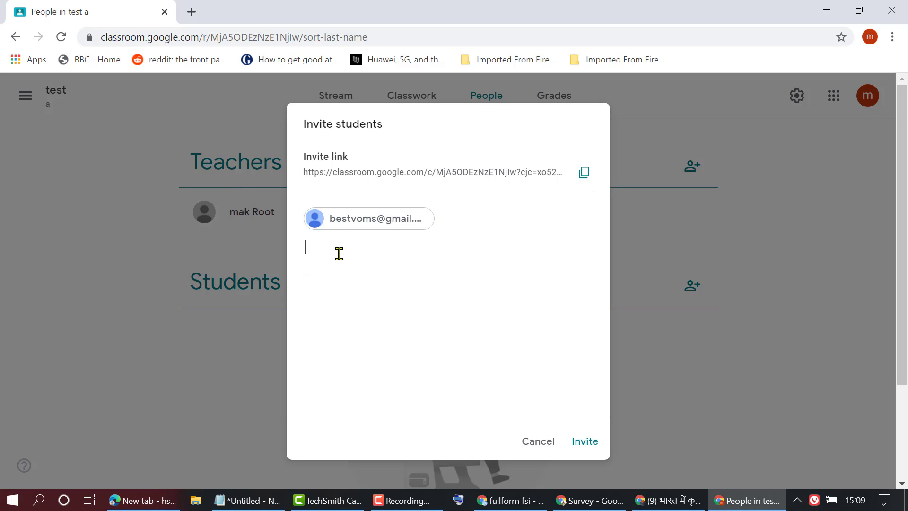
click(586, 442)
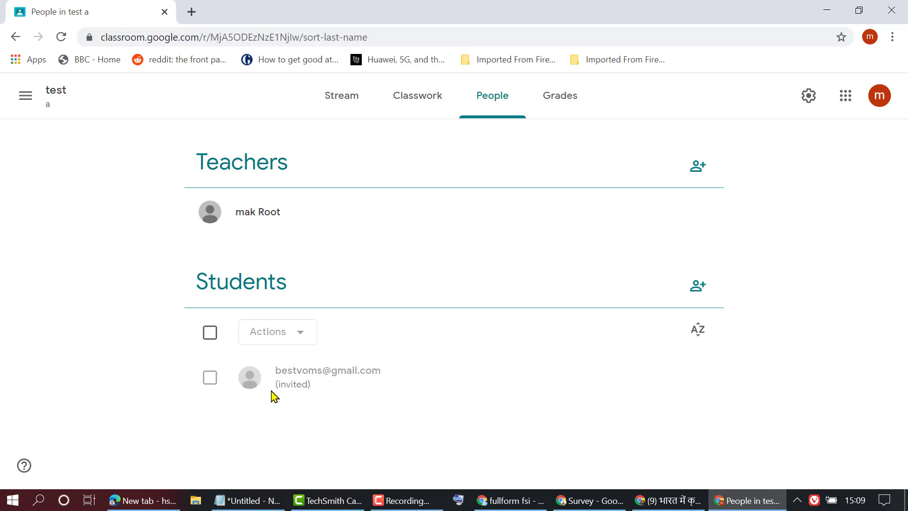
- Select the invited student and view the Actions list without applying anything
click(211, 378)
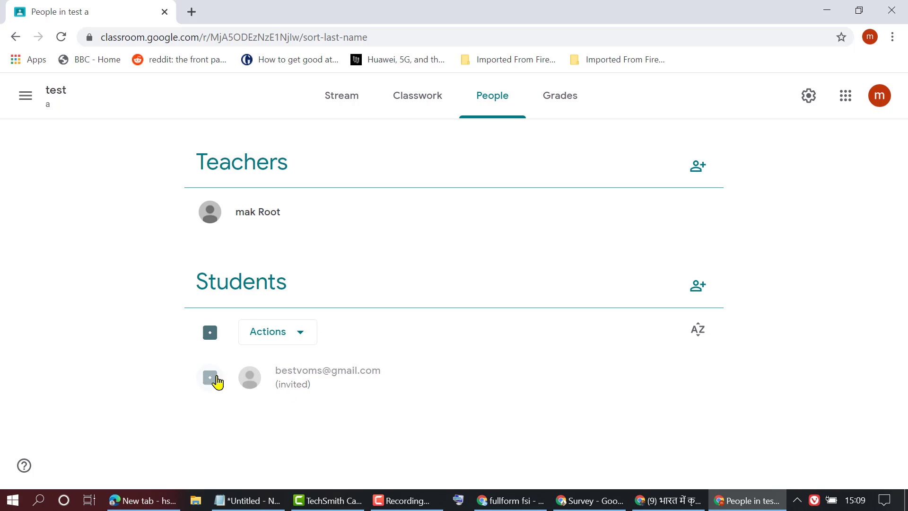
click(299, 337)
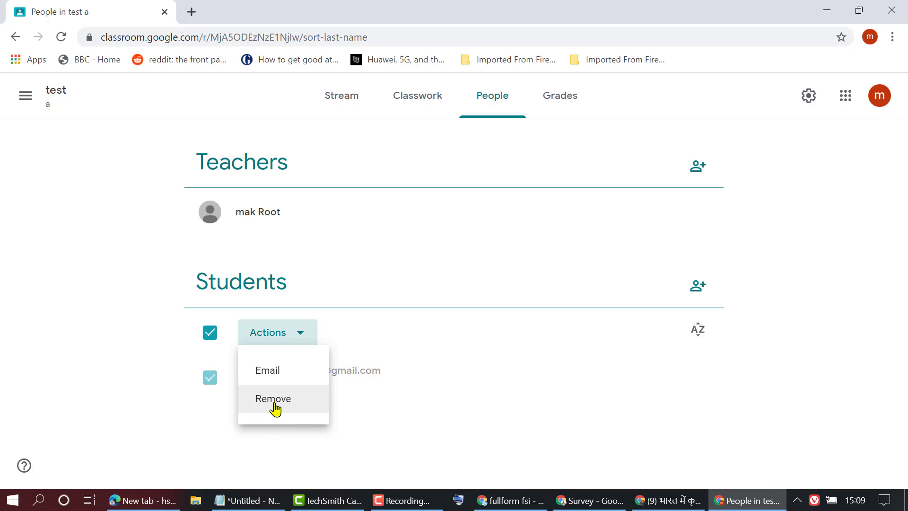
click(548, 398)
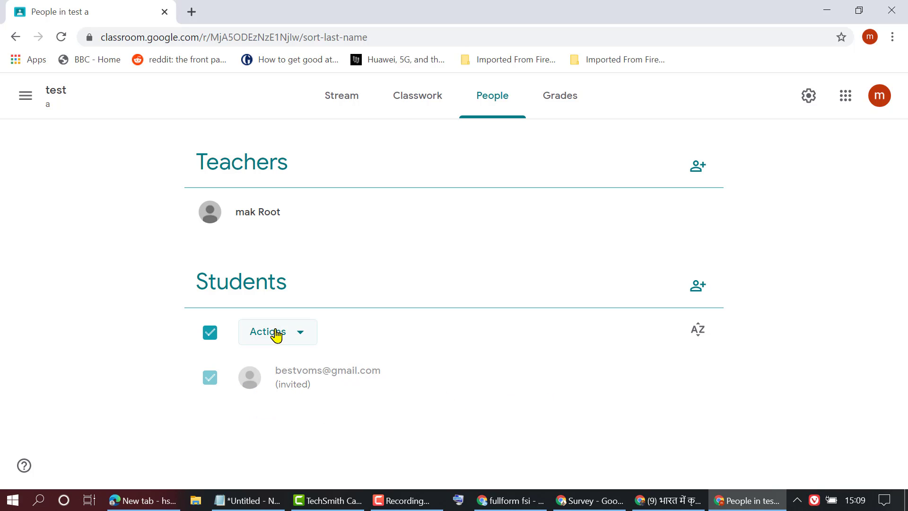
- Check the empty Grades page, return to Stream, and switch to the other Chrome window
click(552, 105)
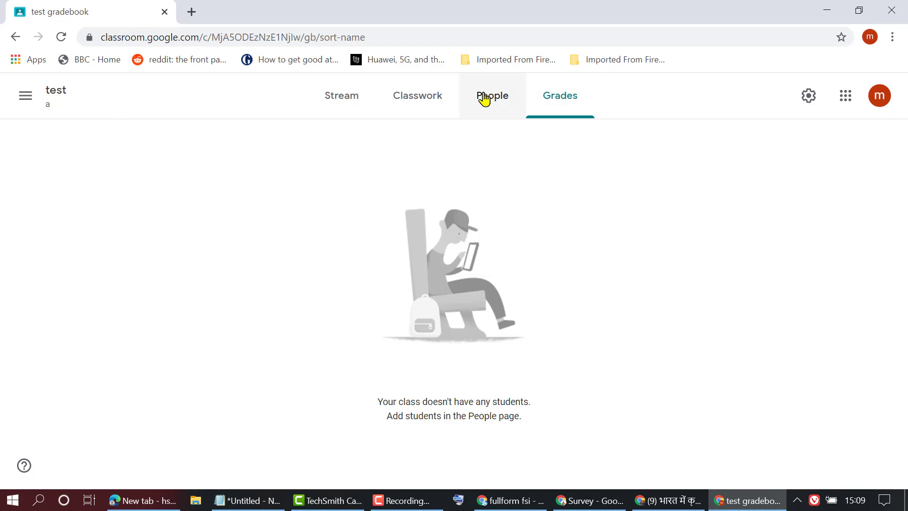
click(335, 96)
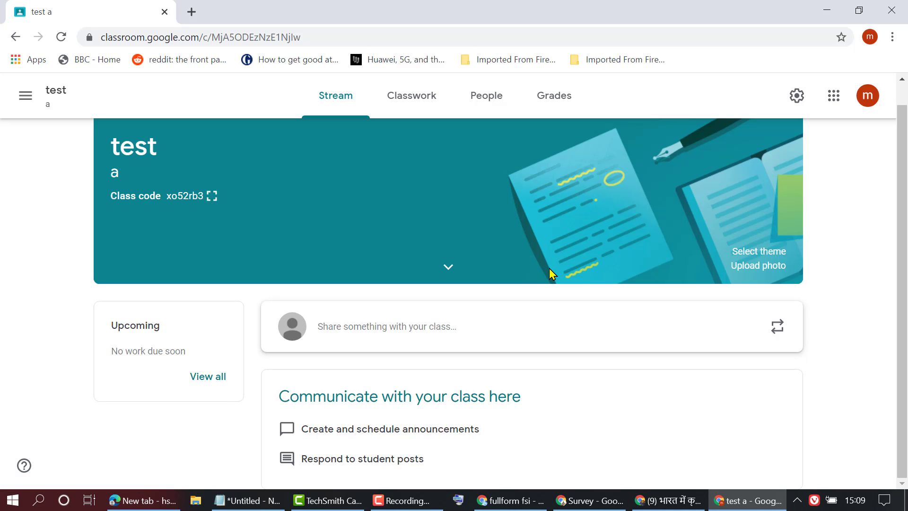
mouse_move(657, 504)
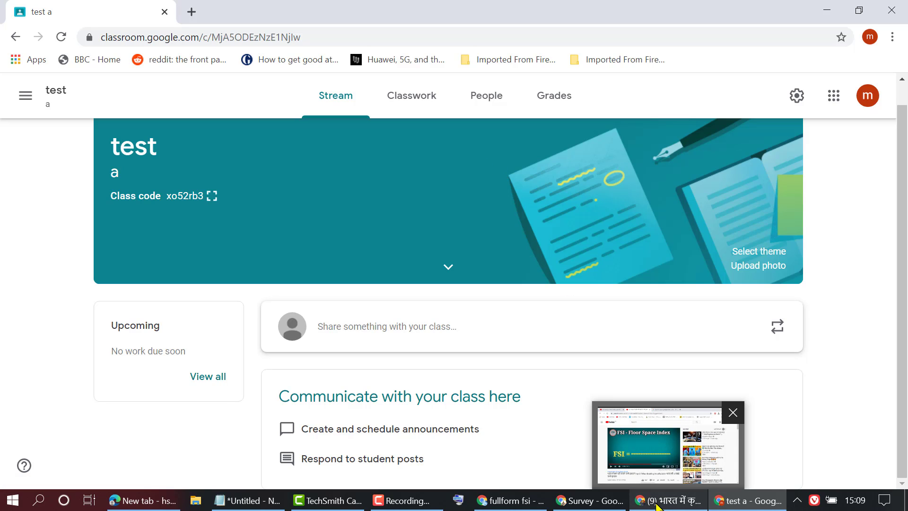
click(654, 504)
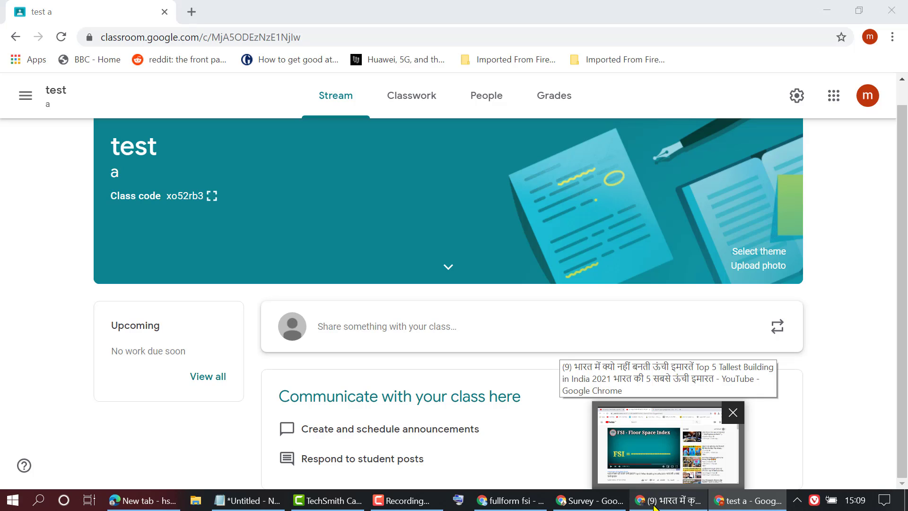
- Open a new incognito window and go to the Gmail sign-in page
right_click(653, 505)
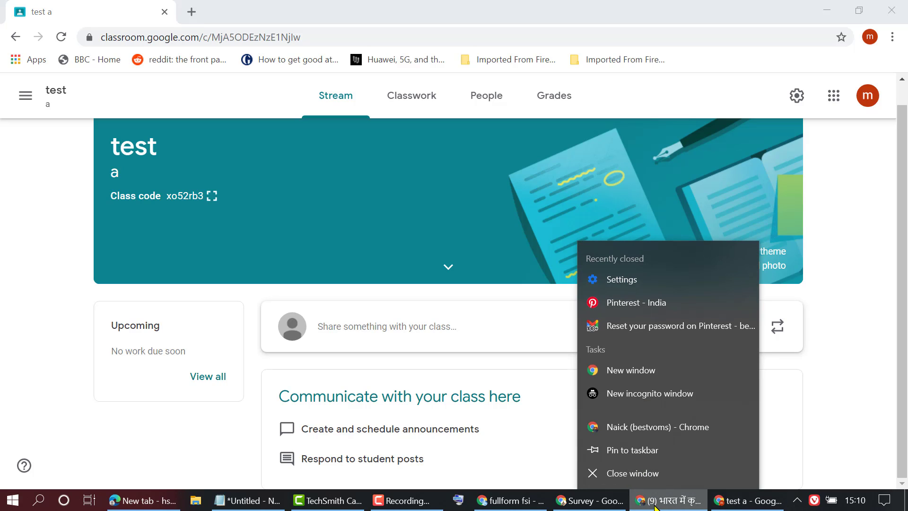
click(636, 399)
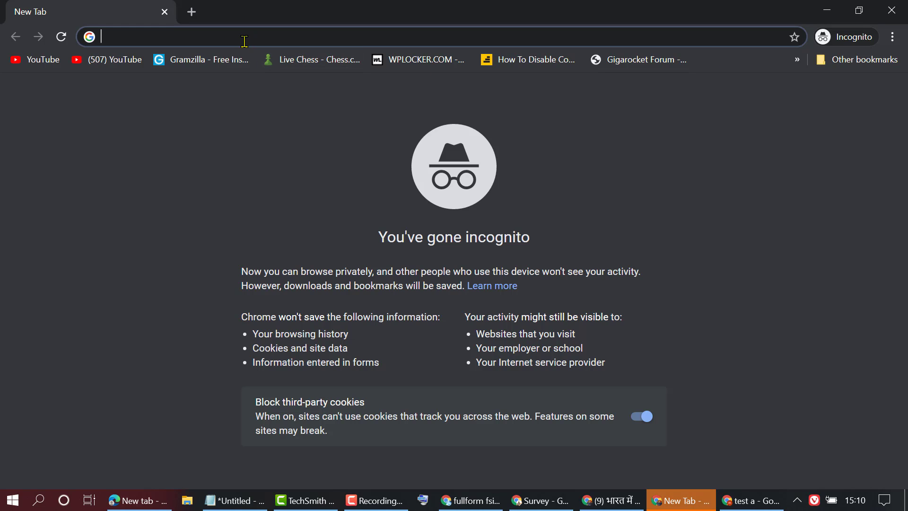
text(g)
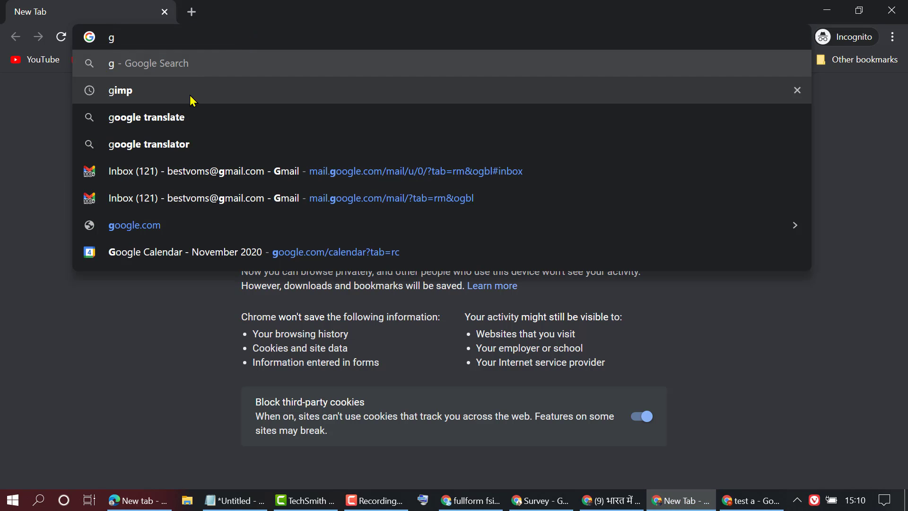
click(161, 178)
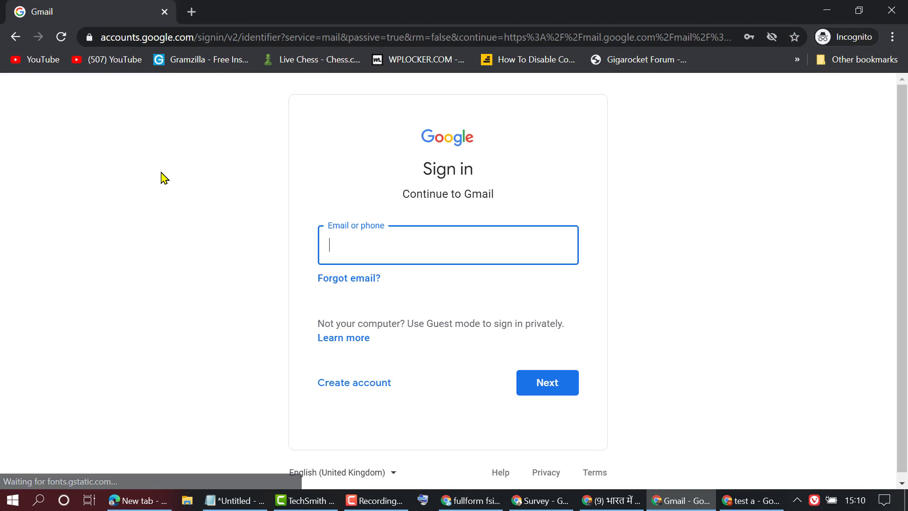
- Sign in with the student's saved account and autofilled password
click(389, 239)
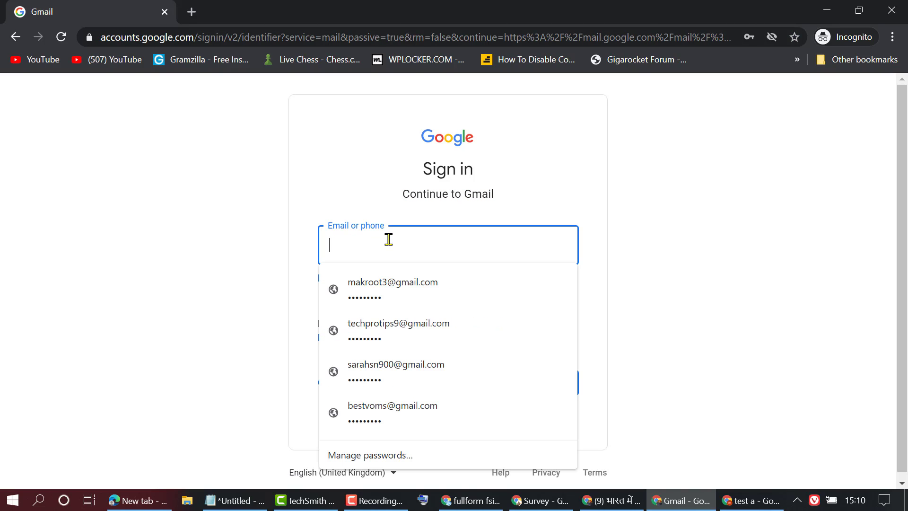
click(403, 410)
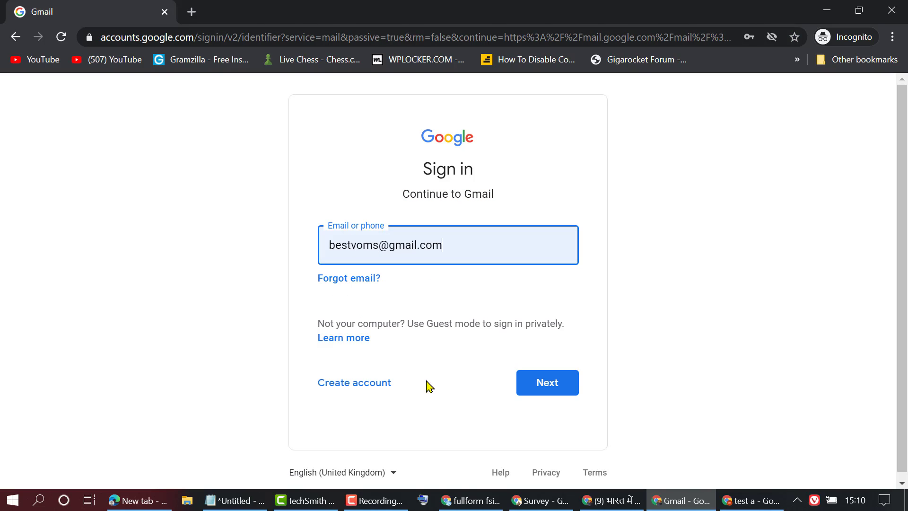
click(554, 385)
click(448, 277)
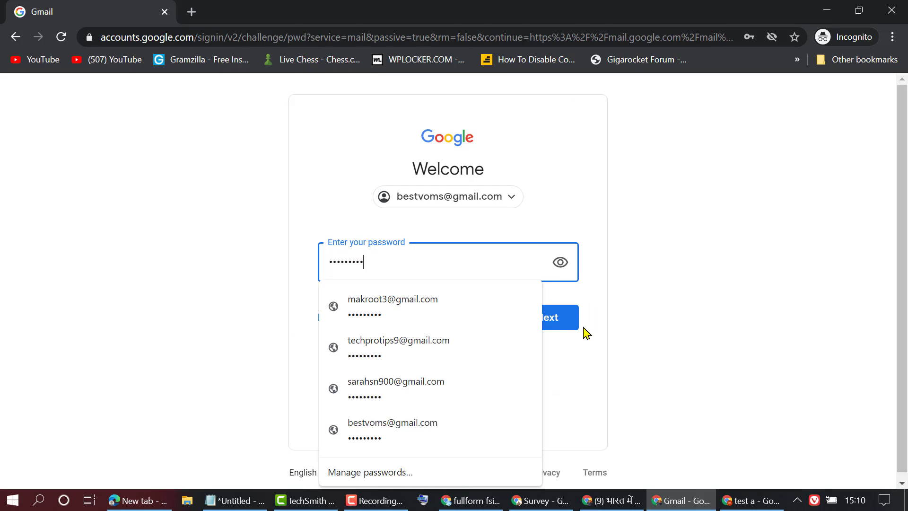
click(563, 321)
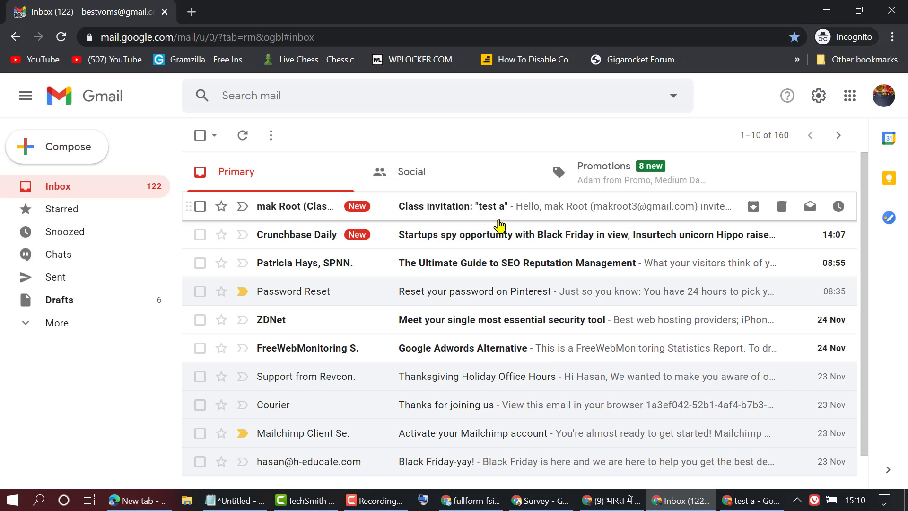
- Open the 'test a' Class invitation e-mail and follow its JOIN link
click(532, 220)
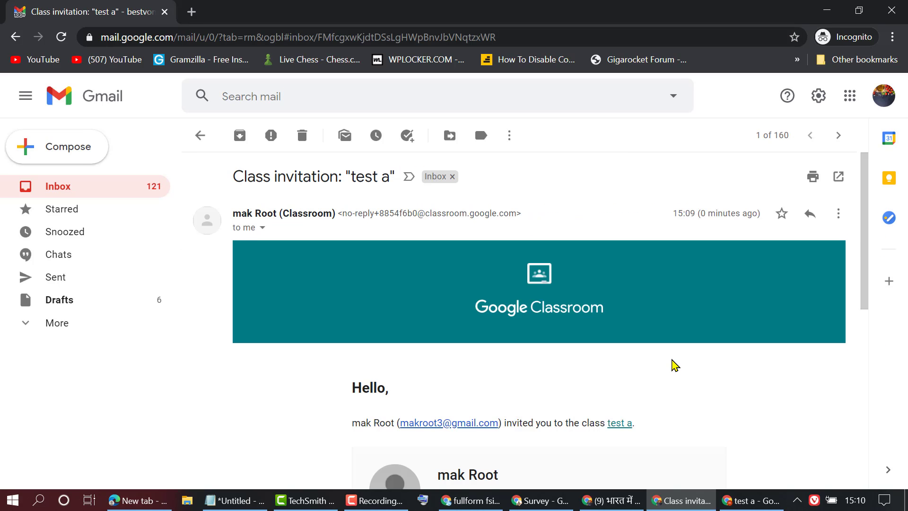
scroll(671, 364, down, 6)
scroll(672, 363, up, 3)
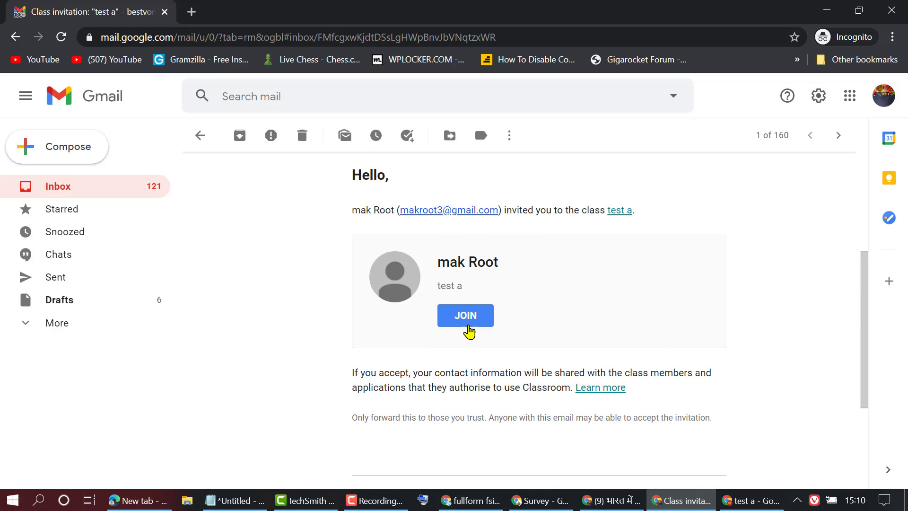
click(464, 321)
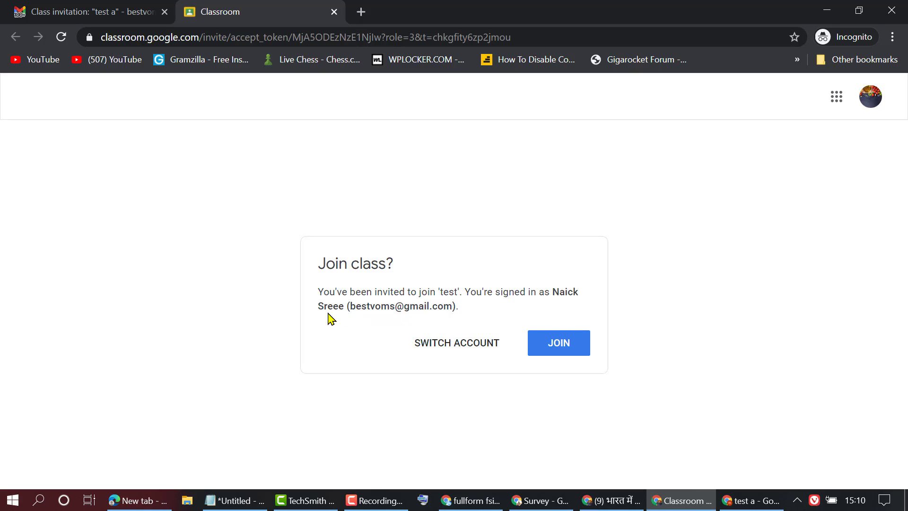
- Confirm joining class test, finish the welcome dialog, and switch back to the teacher's window
click(559, 343)
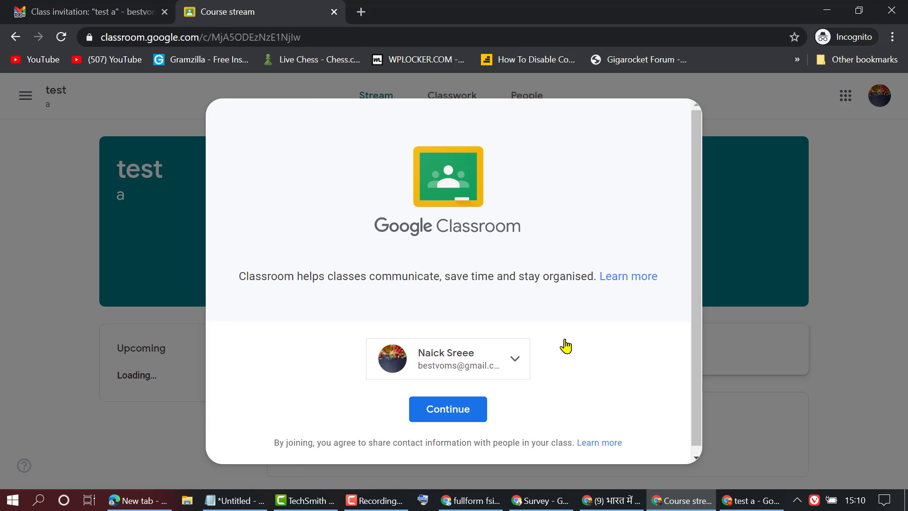
click(439, 410)
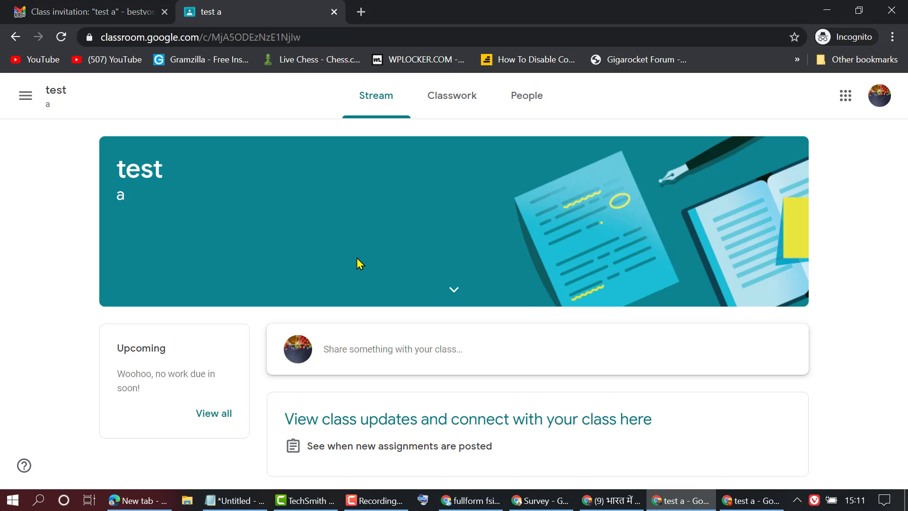
click(750, 500)
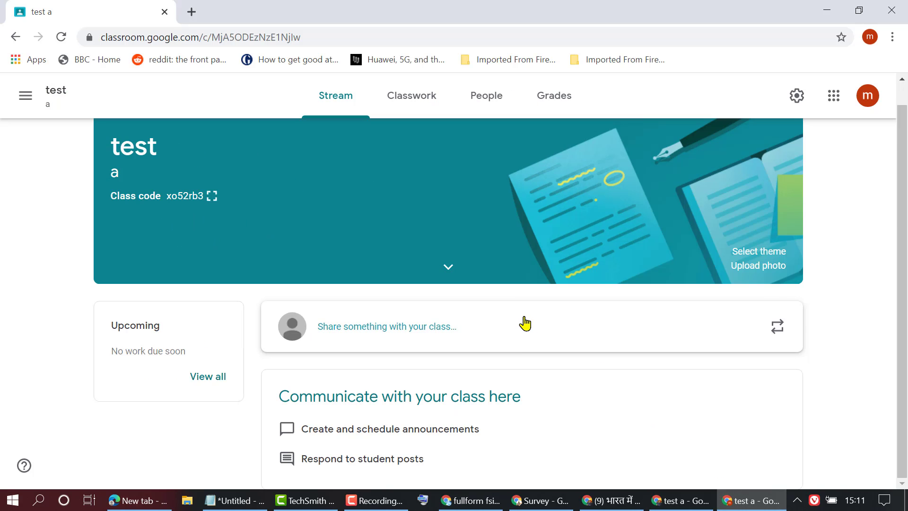
- Reload the test class page and dismiss the Stream tips
scroll(483, 409, up, 1)
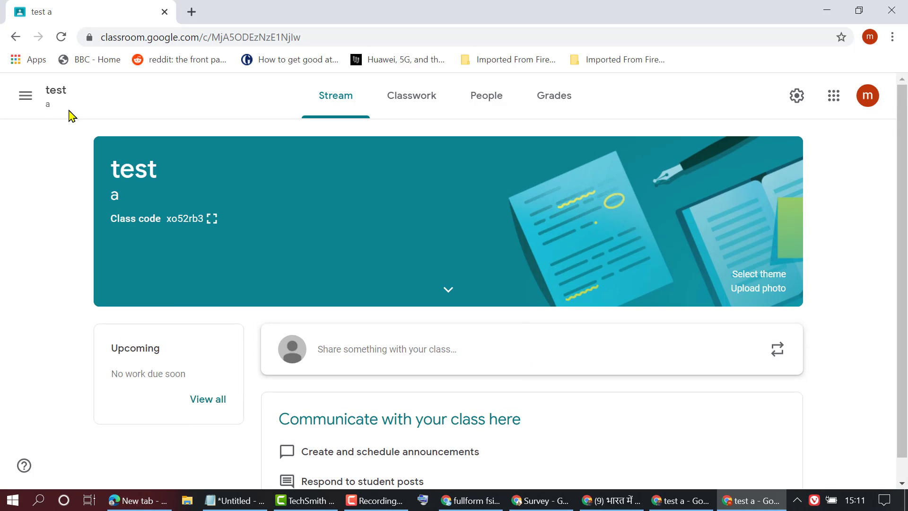
click(59, 37)
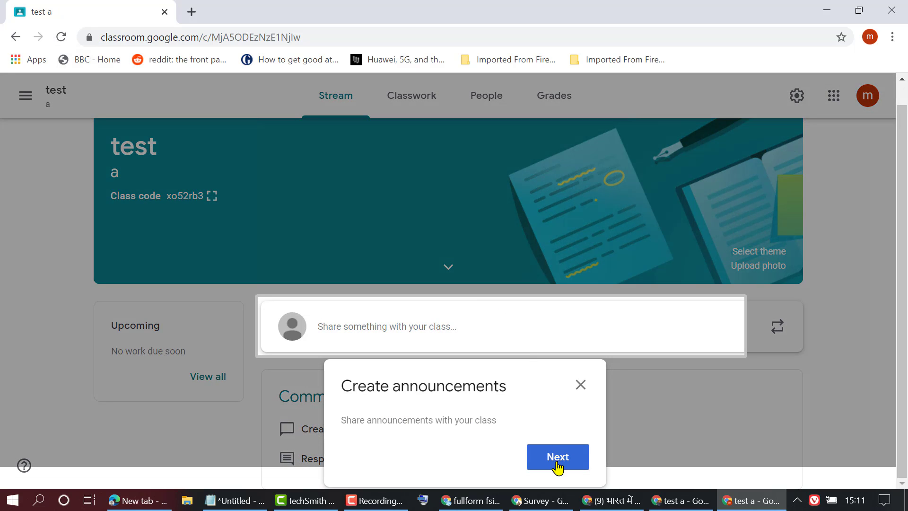
click(557, 458)
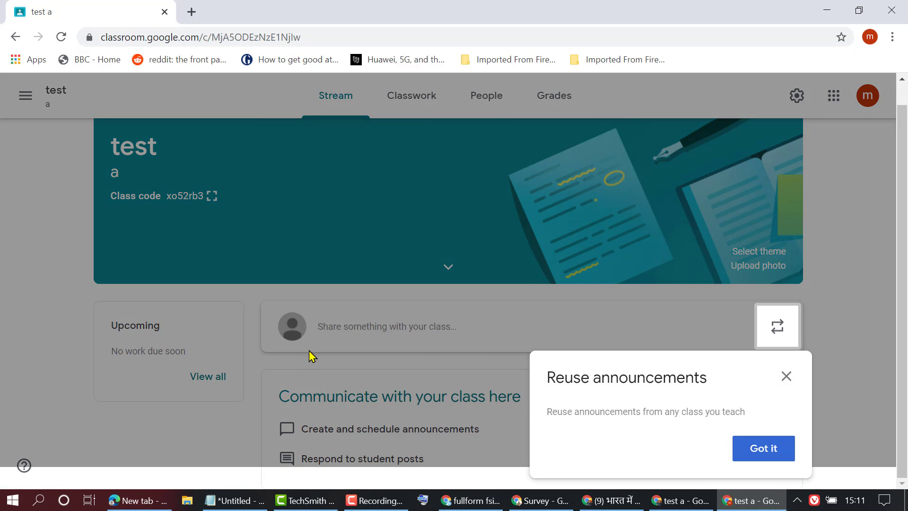
click(755, 450)
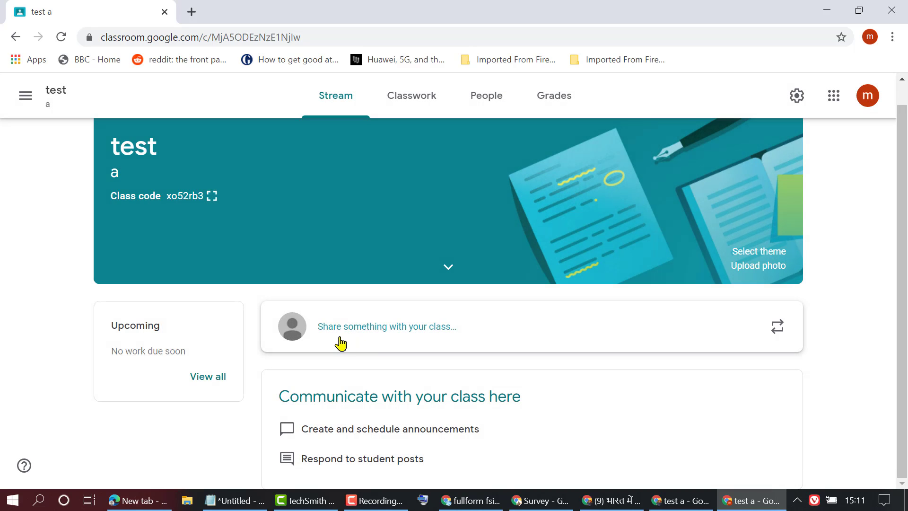
- Post a 'hi' announcement to All students of the test class
click(394, 331)
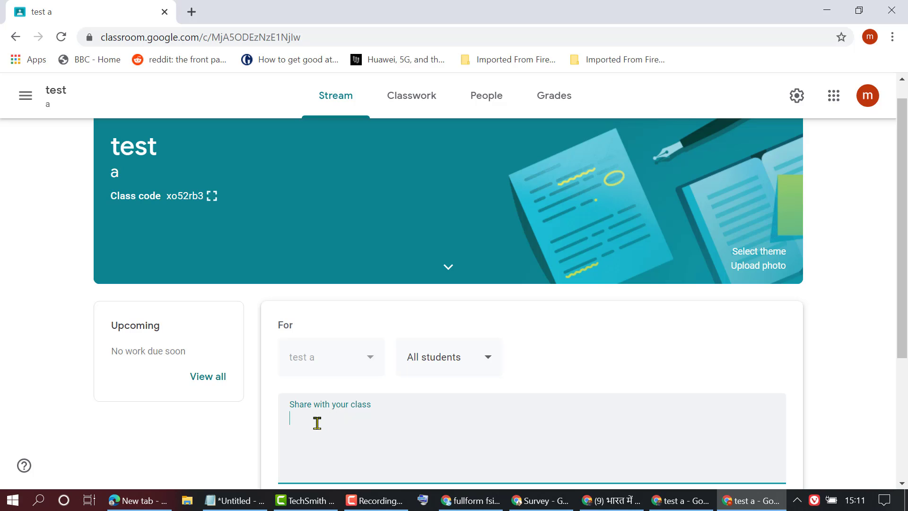
text(hi)
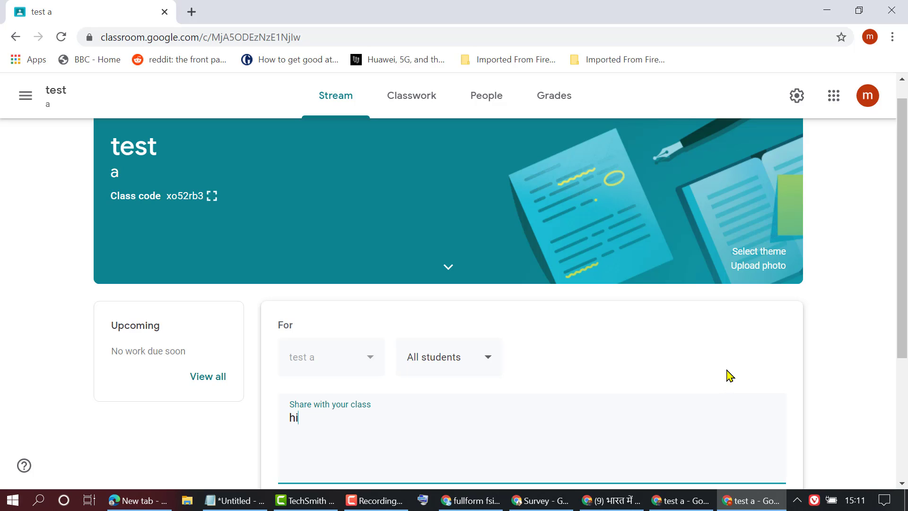
click(485, 367)
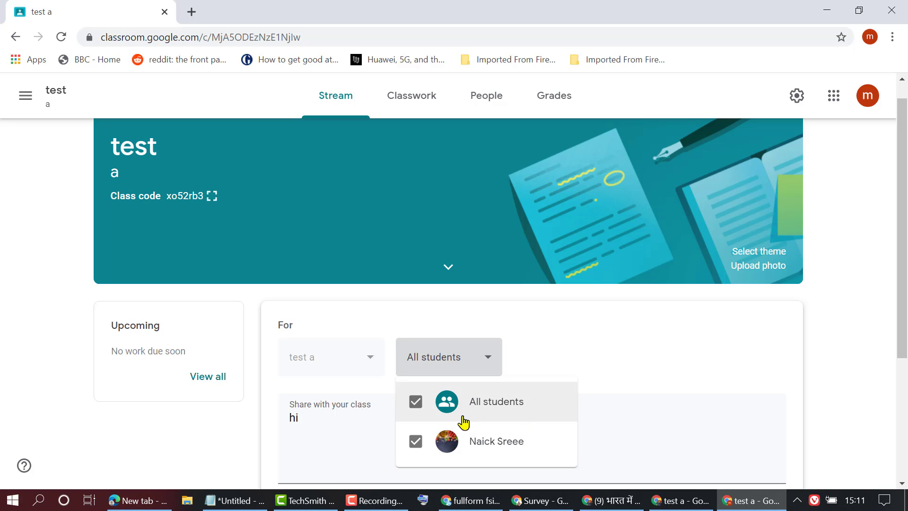
click(582, 343)
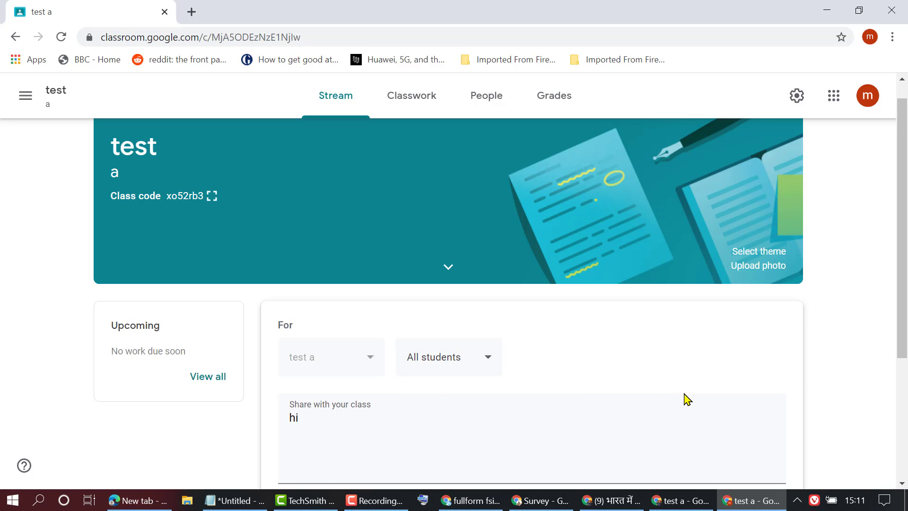
scroll(686, 400, down, 4)
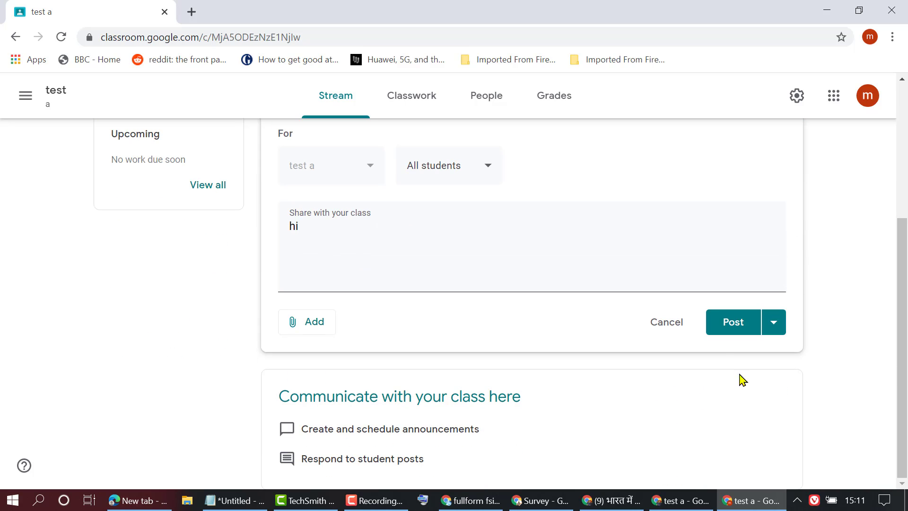
click(731, 326)
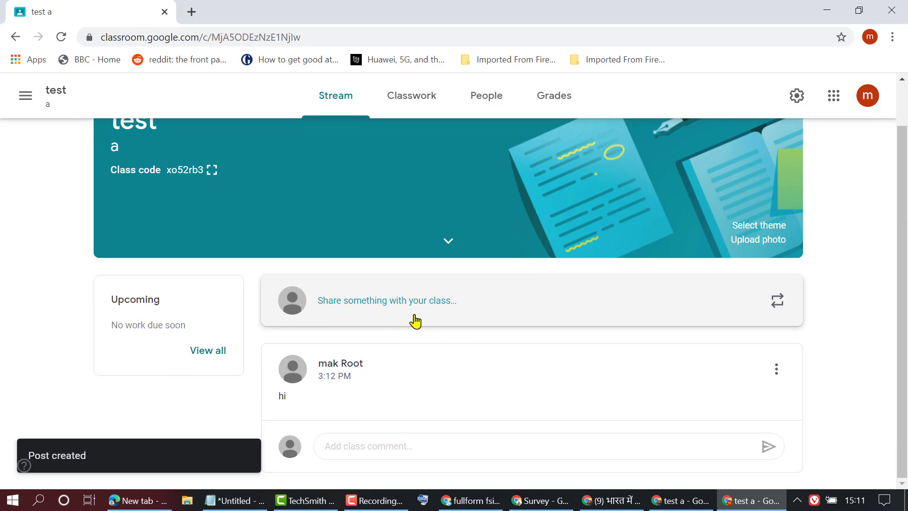
- In the student's window, reload the test class to reveal the 'hi' post and open Classwork
click(680, 501)
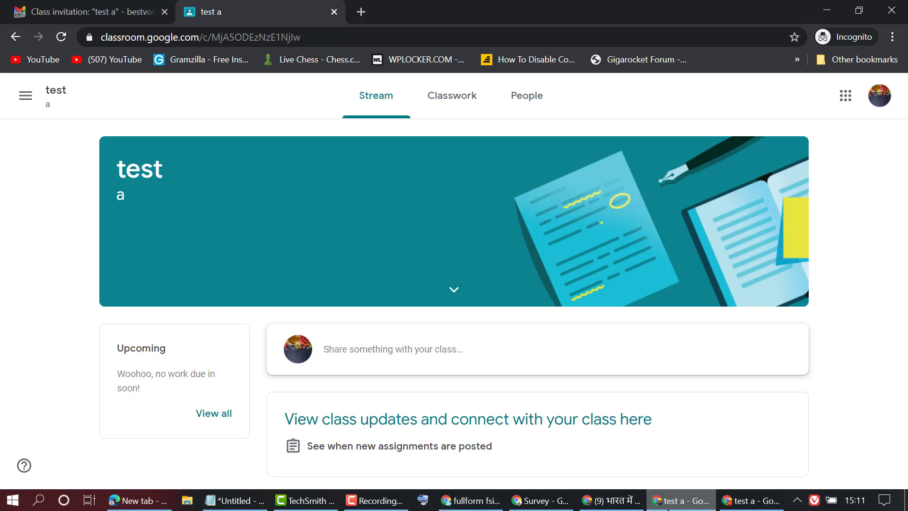
click(58, 34)
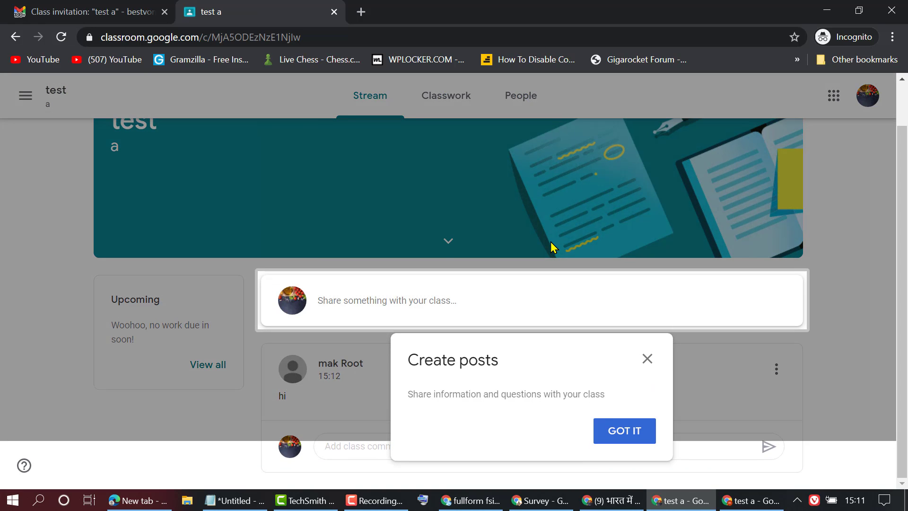
click(628, 444)
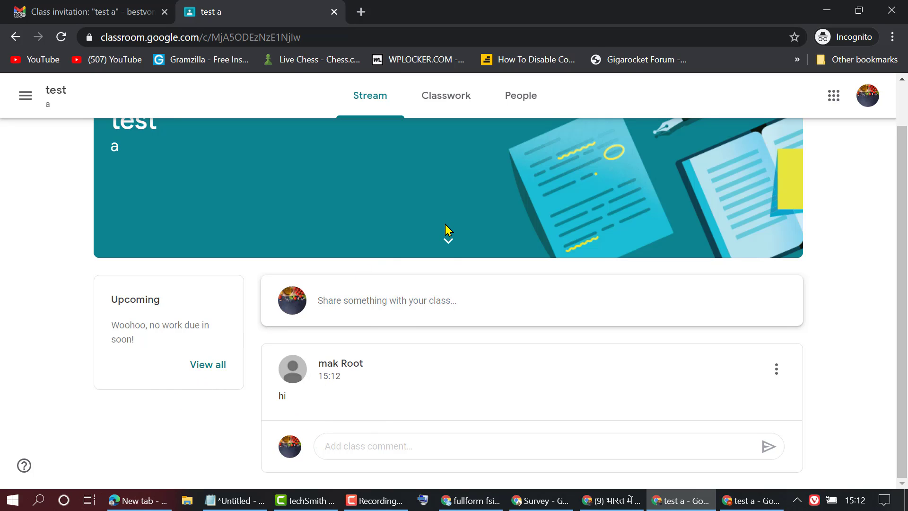
scroll(447, 230, up, 1)
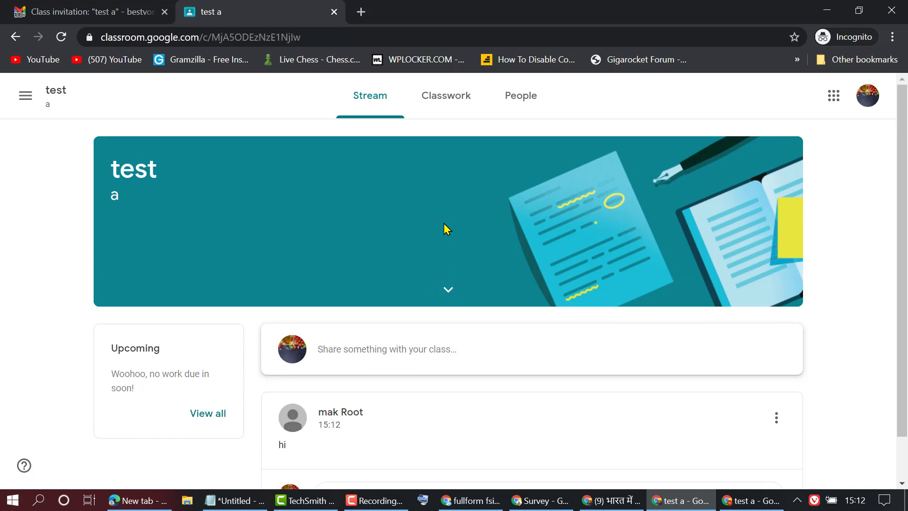
click(442, 102)
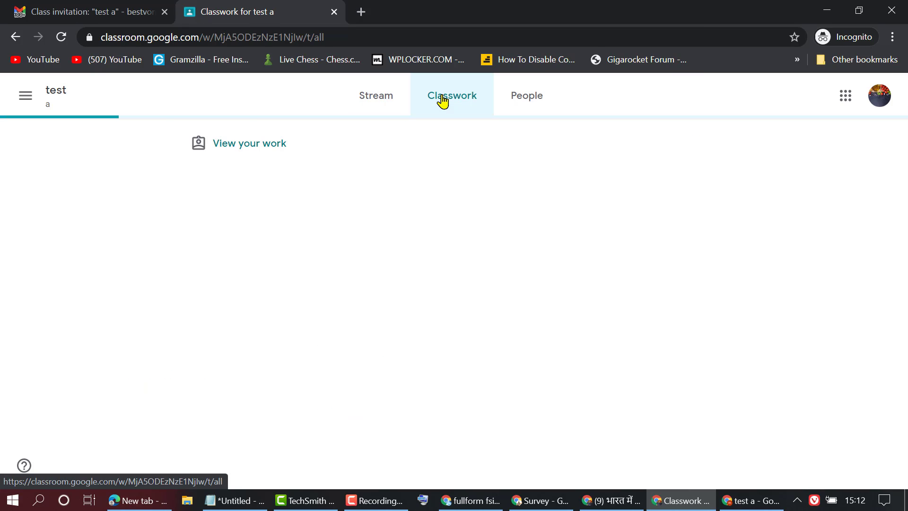